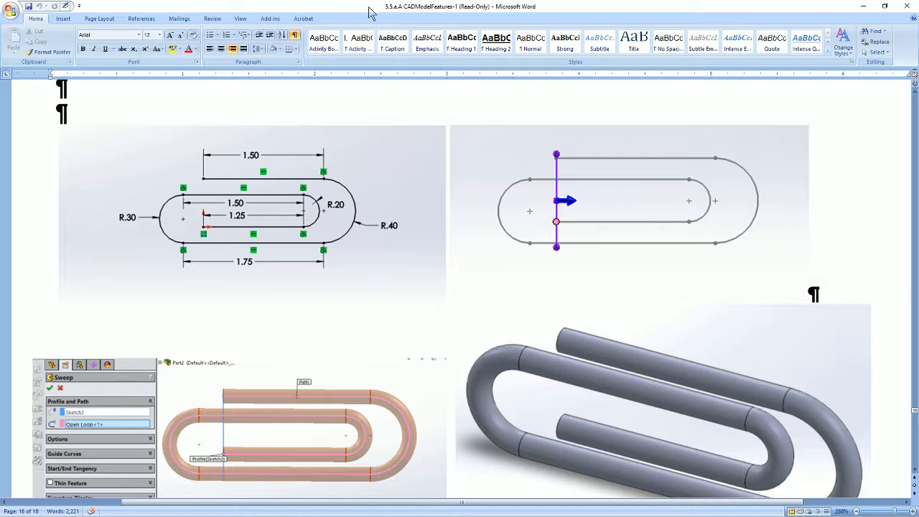
Step: Switch from the Word reference document to SOLIDWORKS and create a new part document
double_click(369, 7)
left_click(591, 4)
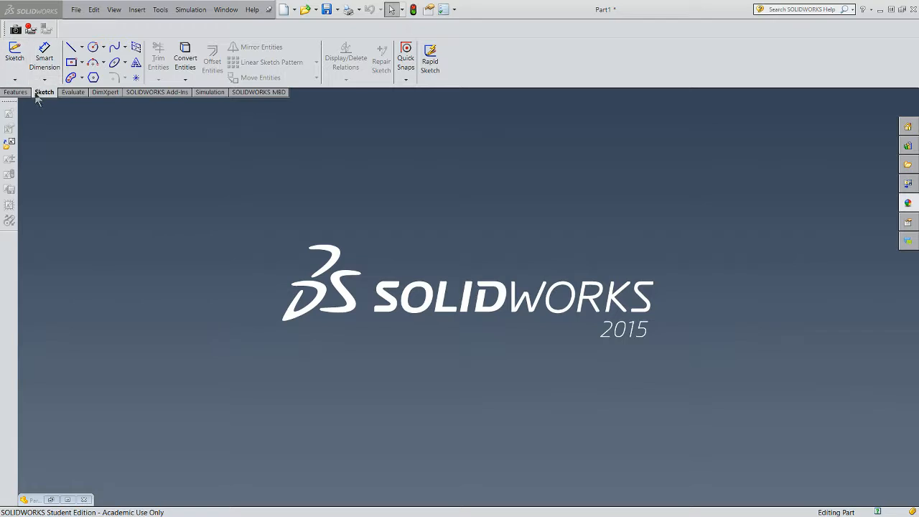
left_click(16, 92)
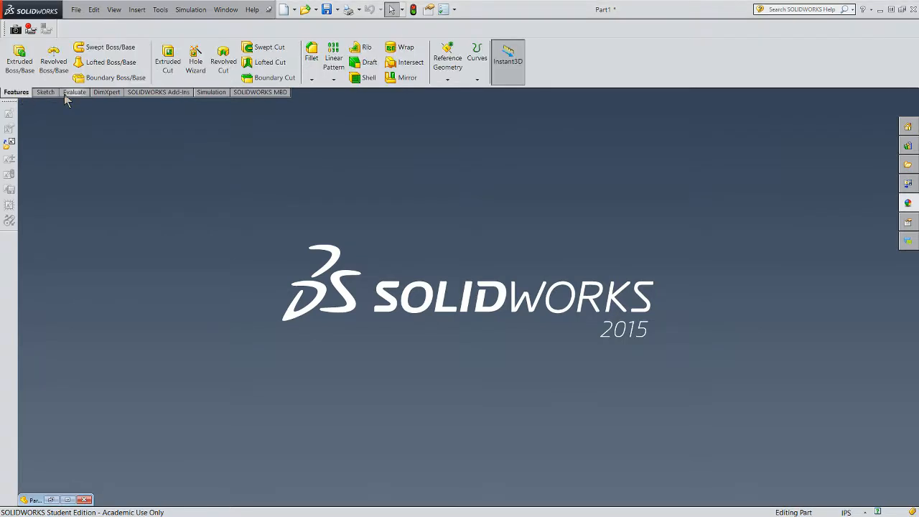
left_click(40, 95)
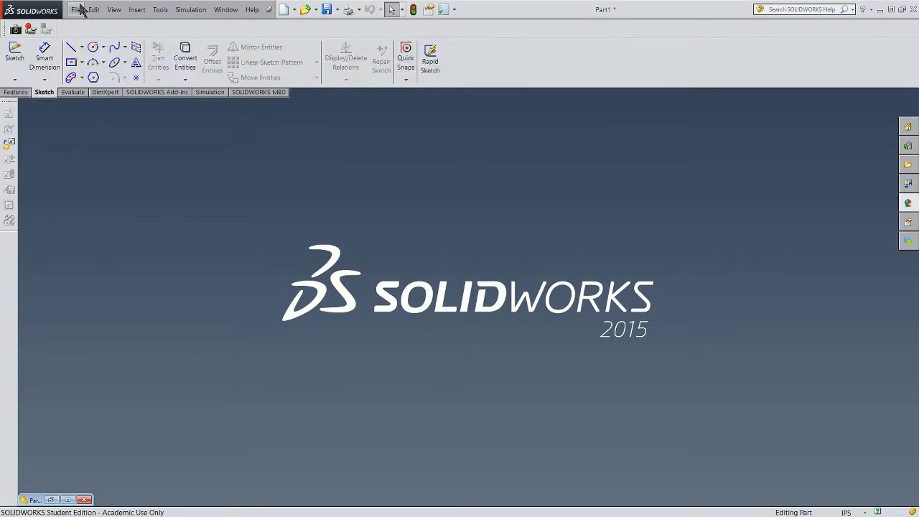
left_click(77, 9)
left_click(86, 34)
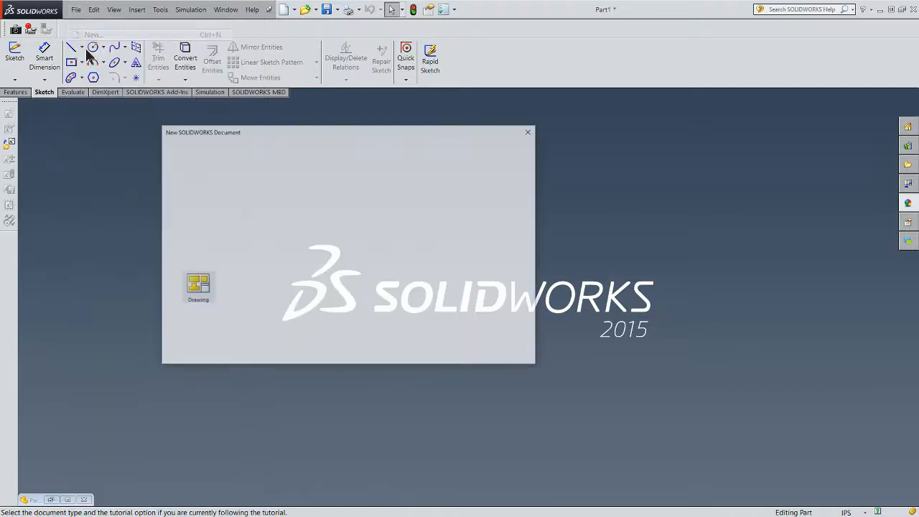
left_click(394, 352)
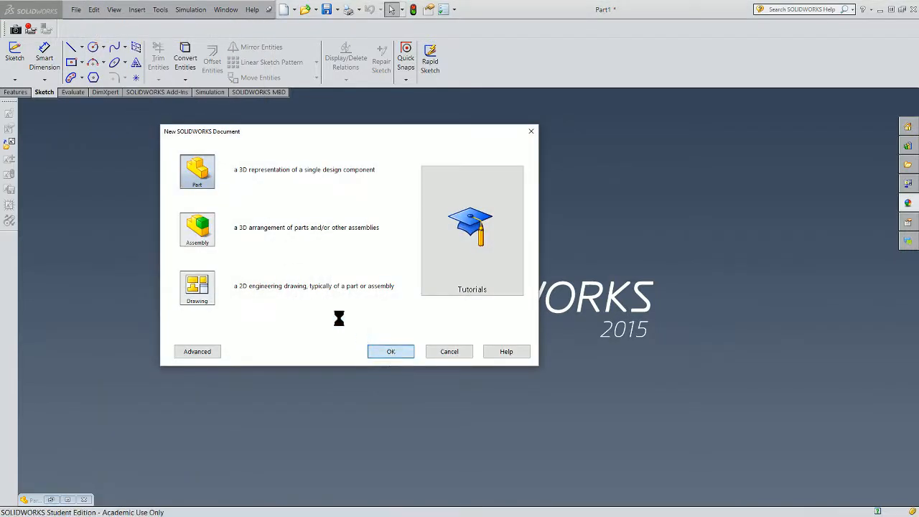
Step: Start a new sketch on the Front Plane
left_click(16, 92)
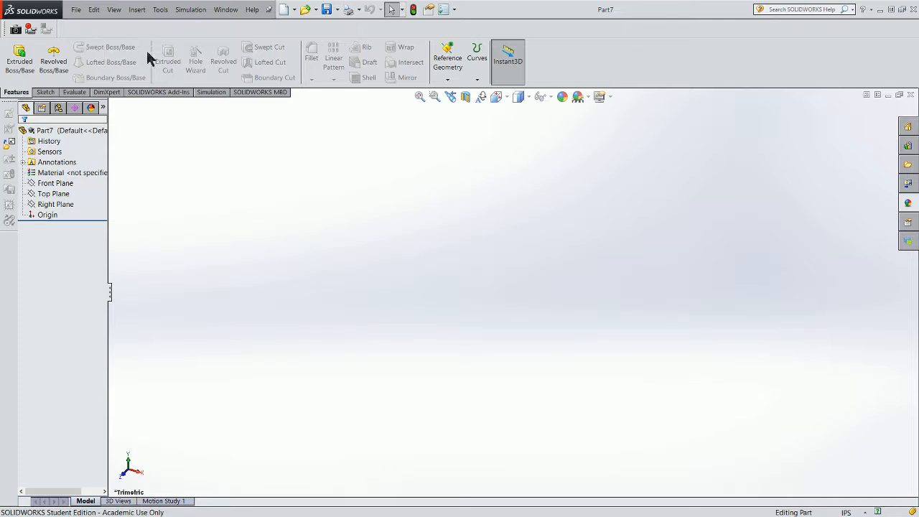
left_click(44, 92)
left_click(14, 52)
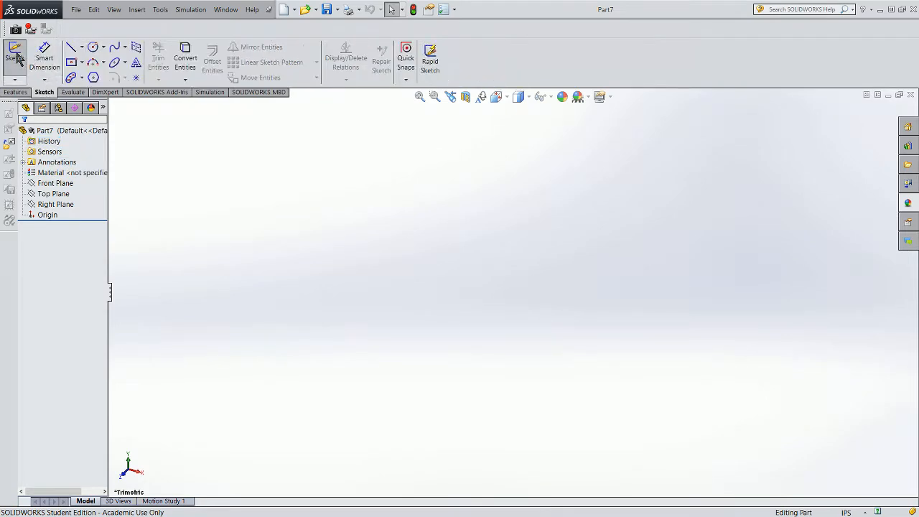
left_click(429, 190)
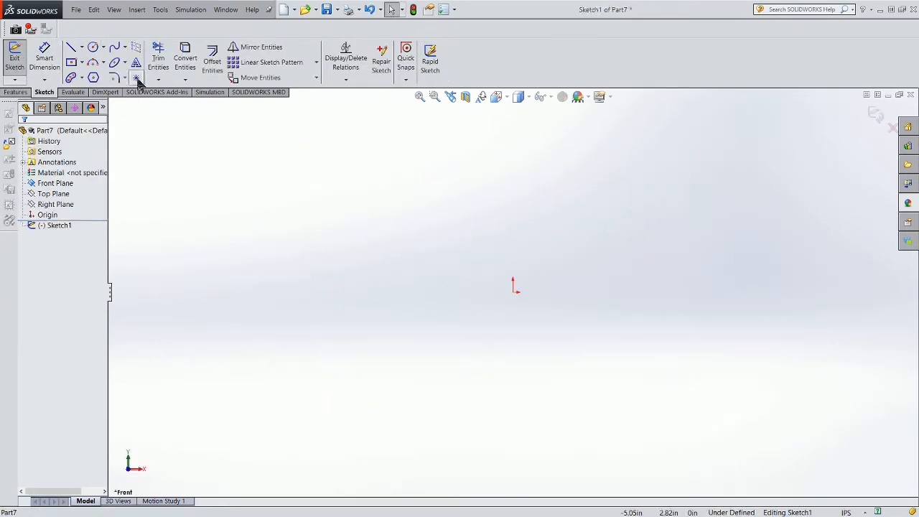
Step: Sketch a horizontal line about 2.1 in long rightward from the origin, continuing upward into a tangent half-circle arc of about 0.35 in radius
left_click(71, 47)
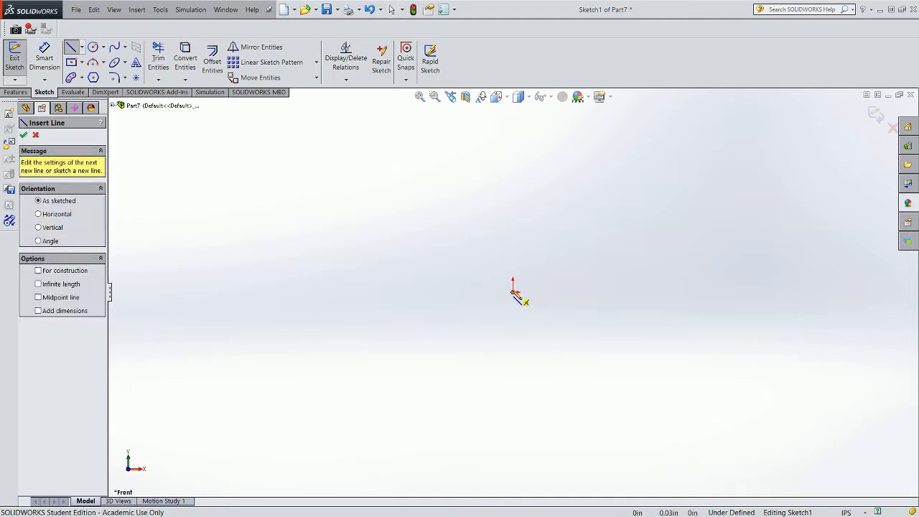
left_click(513, 292)
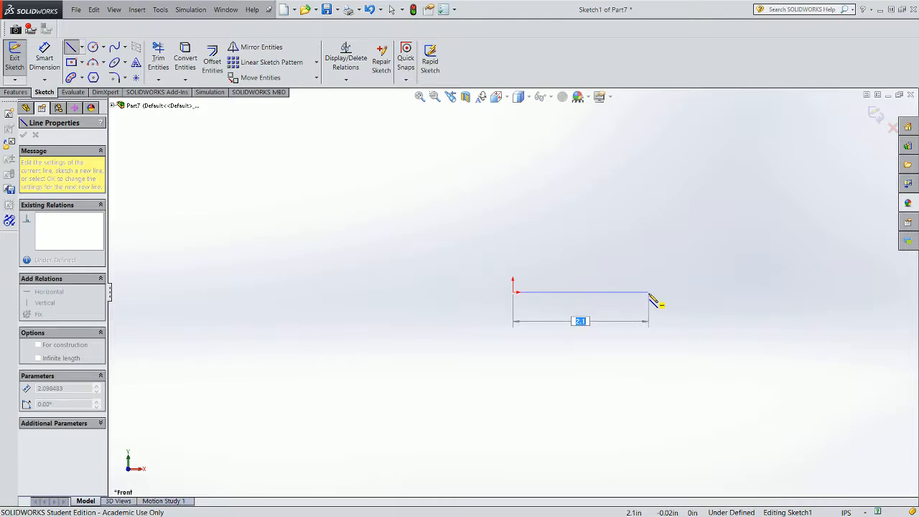
left_click(649, 292)
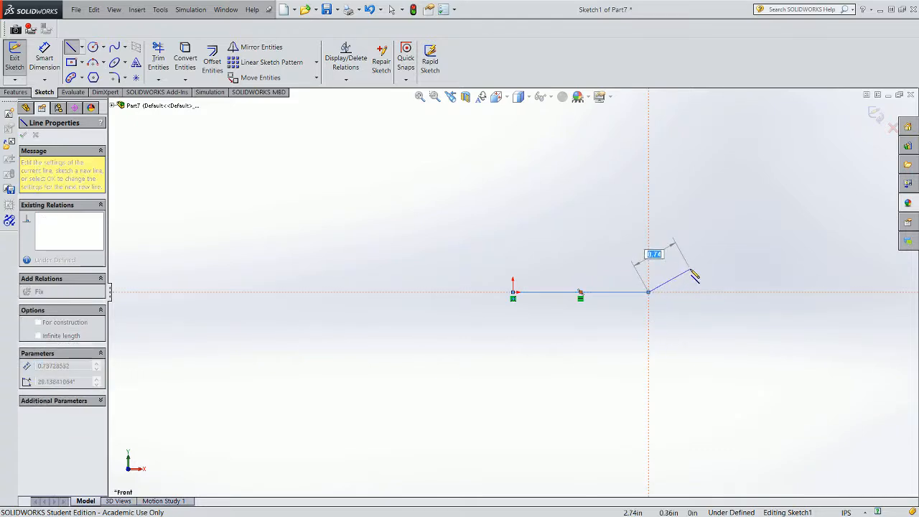
left_click(648, 292)
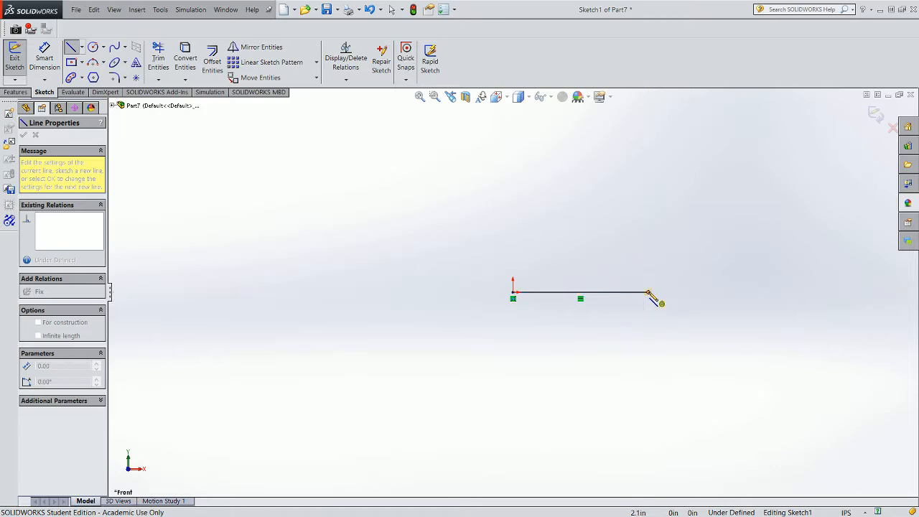
left_click(649, 293)
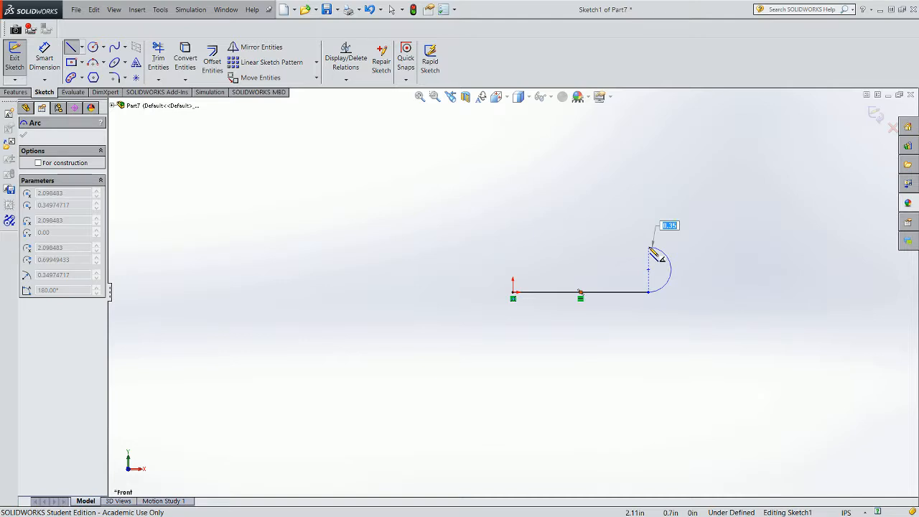
left_click(649, 247)
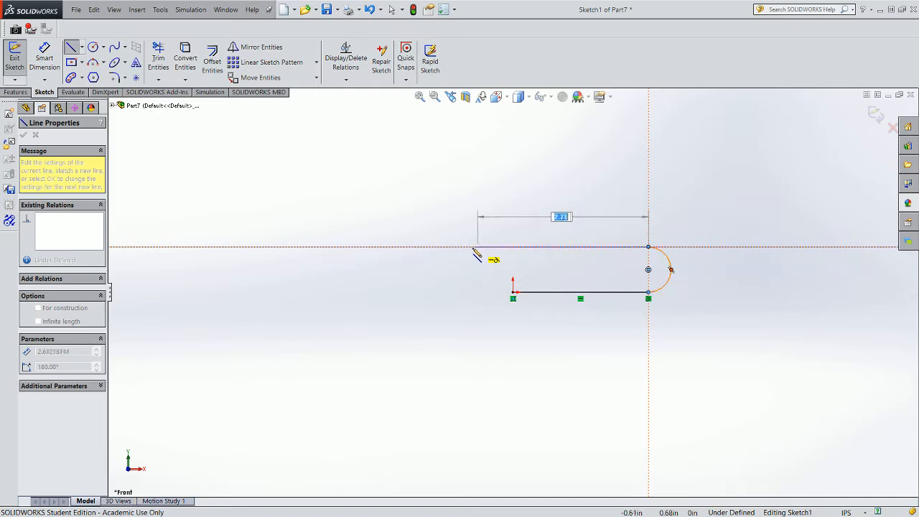
Step: Continue the path leftward with a horizontal line and tangent half-circle arc, returning rightward below the origin with a longer horizontal line
left_click(462, 247)
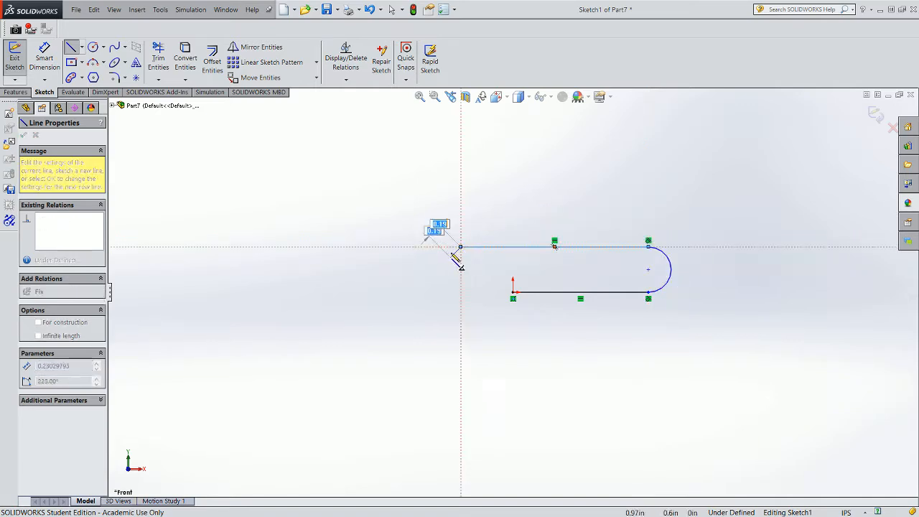
left_click(461, 323)
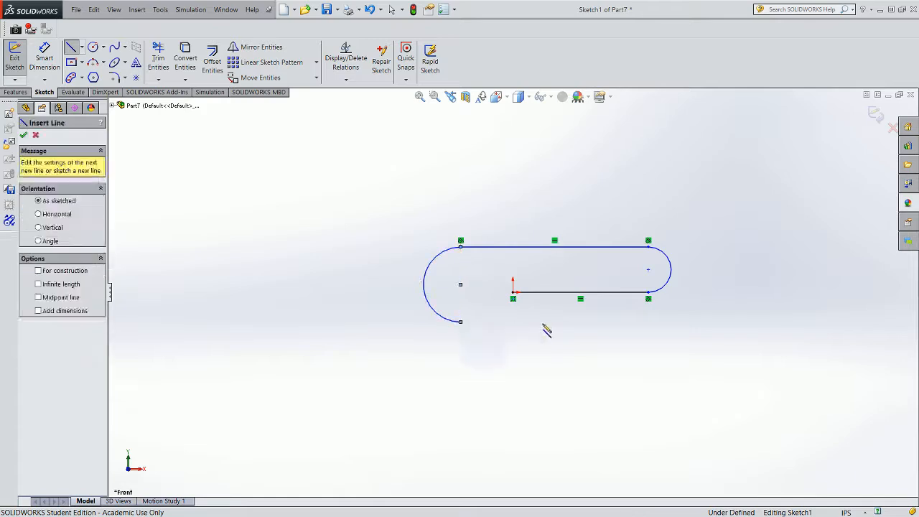
left_click(691, 322)
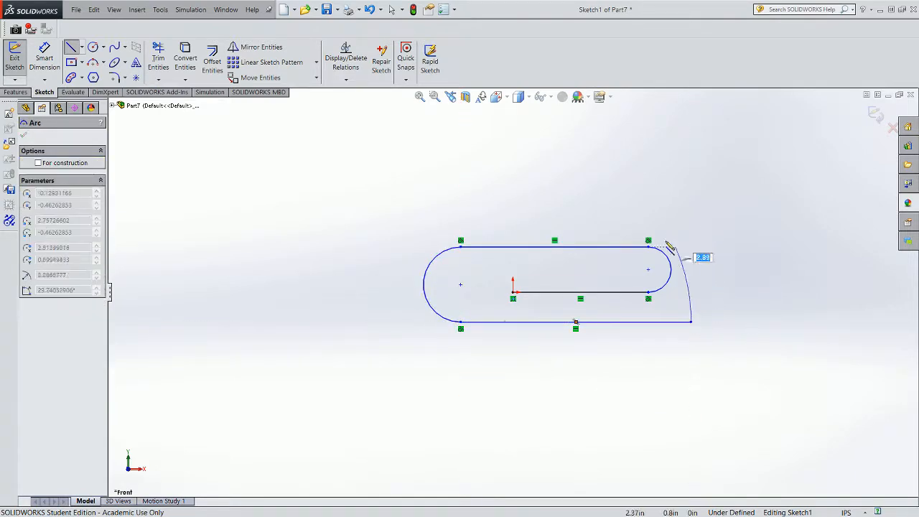
Step: Finish the paper clip path with a large outer tangent arc around the inner arc and an upper horizontal line about 2.98 in long
left_click(692, 214)
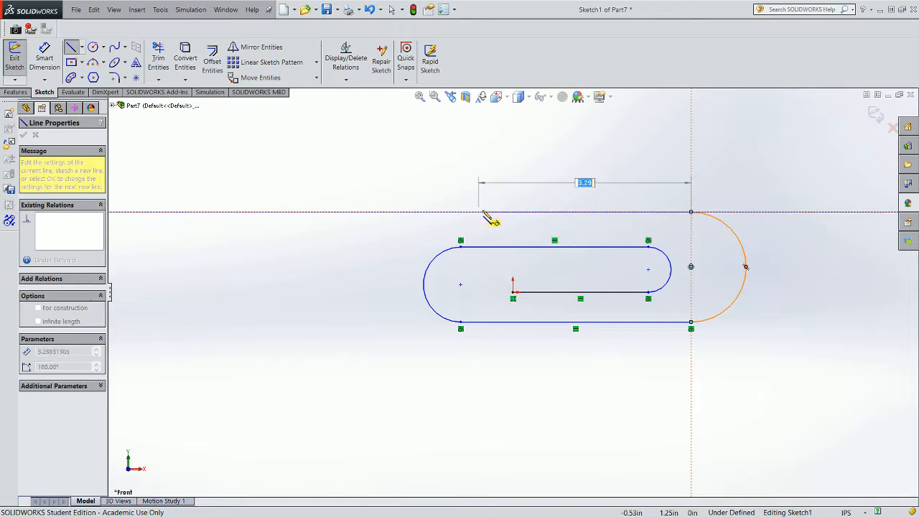
left_click(498, 211)
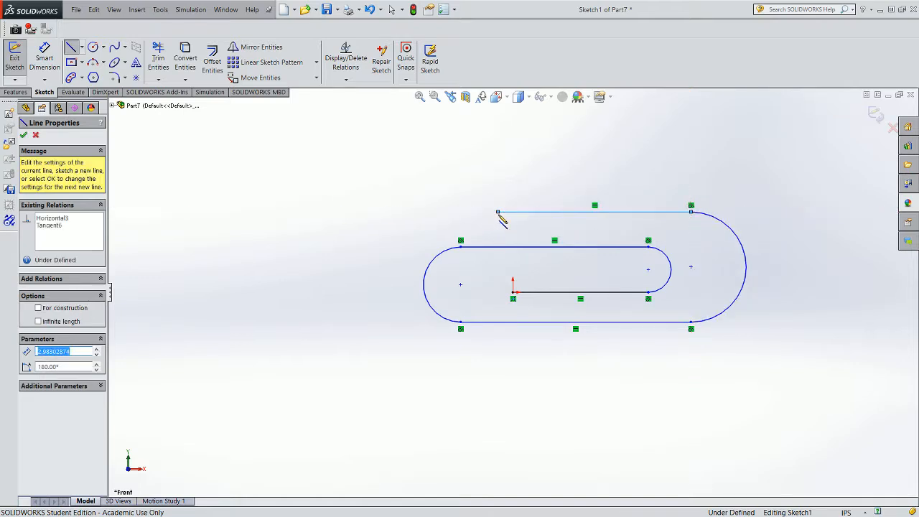
right_click(499, 214)
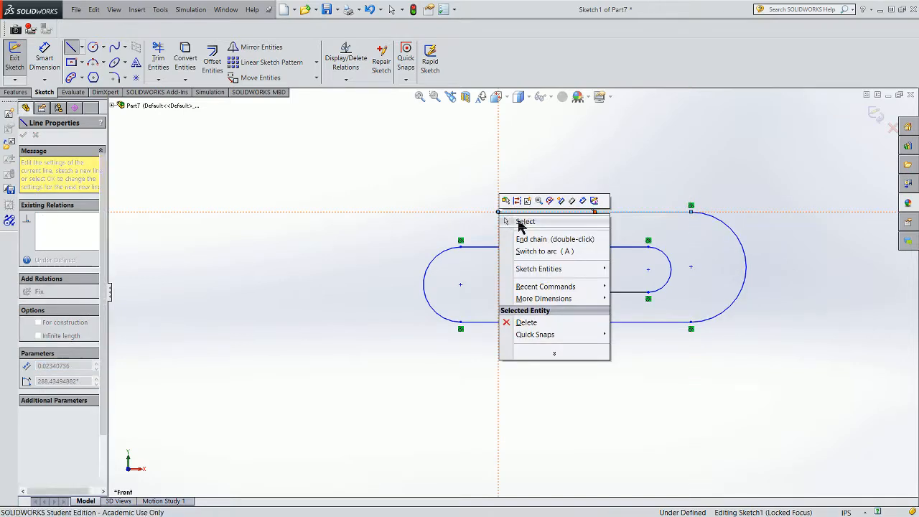
left_click(521, 221)
Step: Sketch a separate angled line about 1.95 in long in the empty area left of the paper clip path
left_click(72, 47)
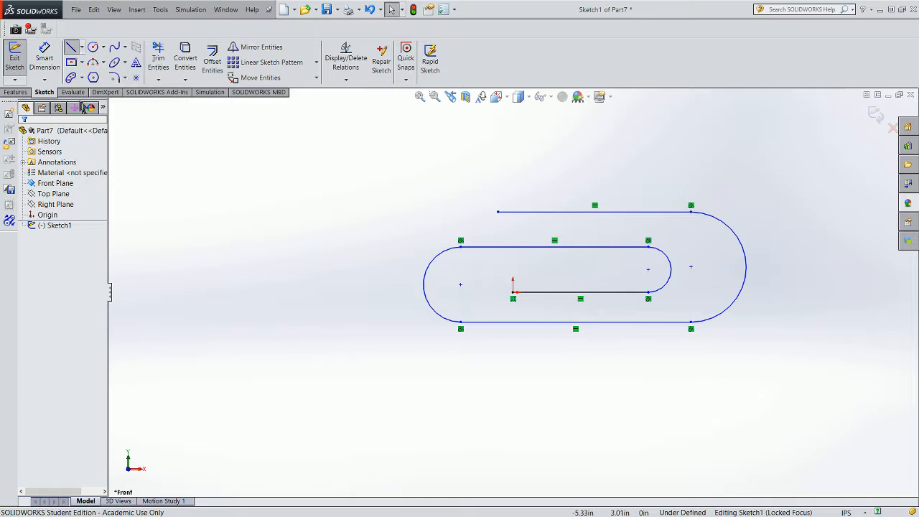
left_click_drag(174, 269, 276, 195)
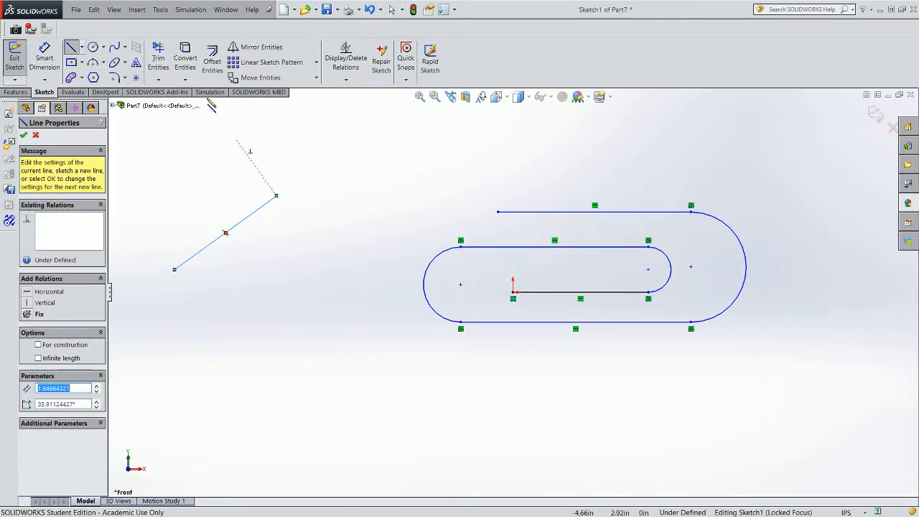
right_click(172, 168)
left_click(183, 172)
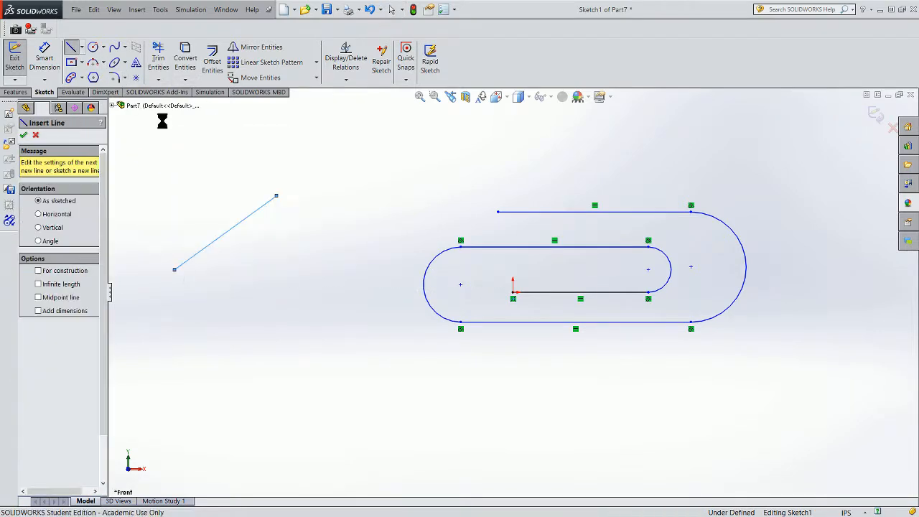
Step: Add a three-point arc of about 0.43 in radius at the angled line's upper end, tangent to the line
left_click(94, 63)
left_click(276, 196)
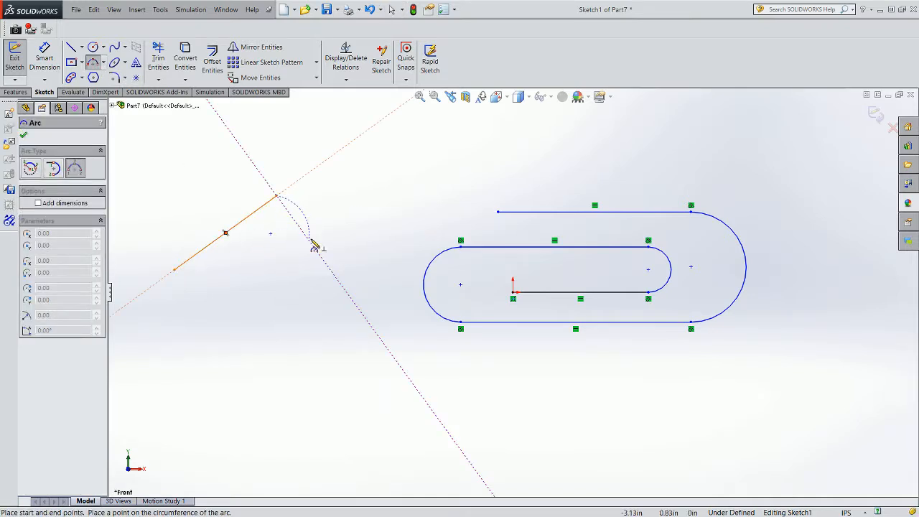
left_click(316, 208)
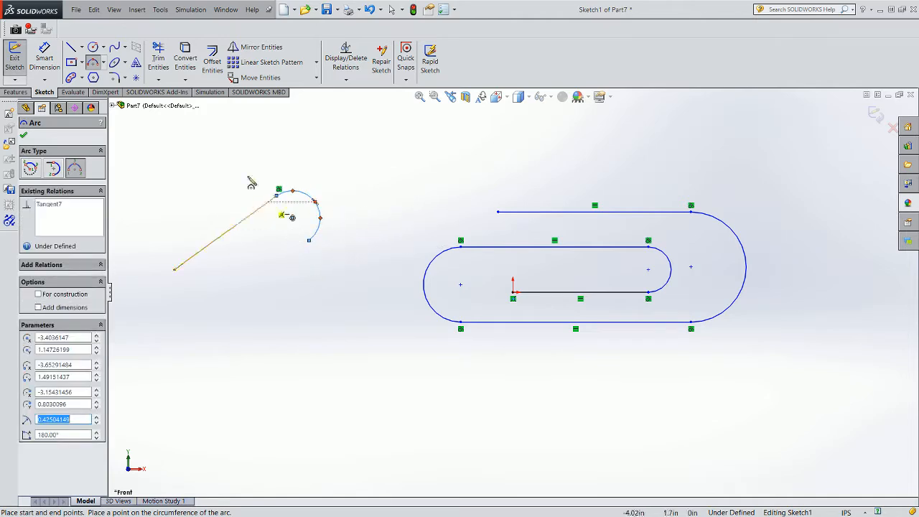
Step: Sketch a line about 1.63 in long from the arc's free end, tangent to the arc and running back down to the left
left_click(70, 47)
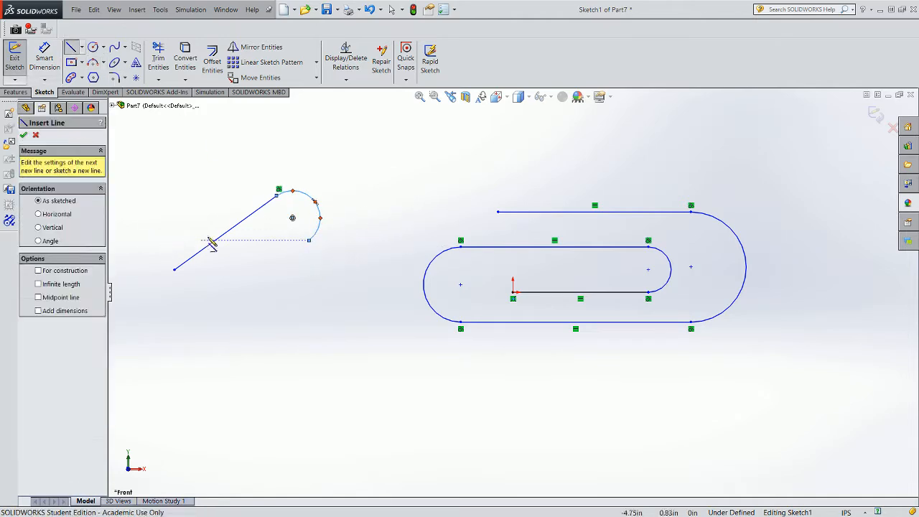
left_click(309, 239)
left_click(226, 304)
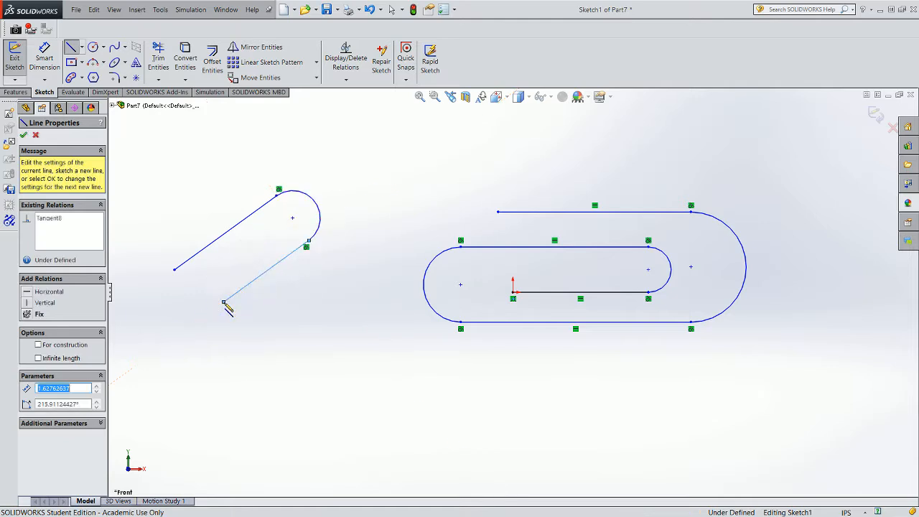
right_click(224, 301)
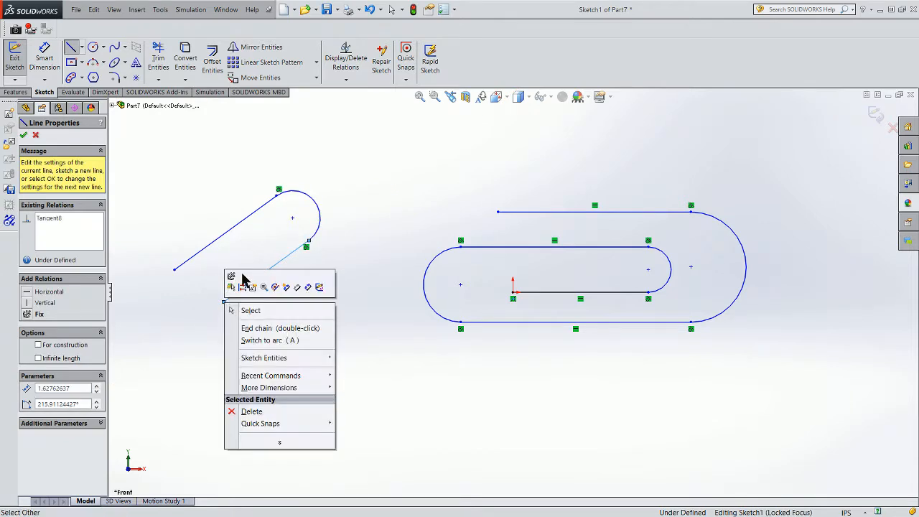
left_click(234, 310)
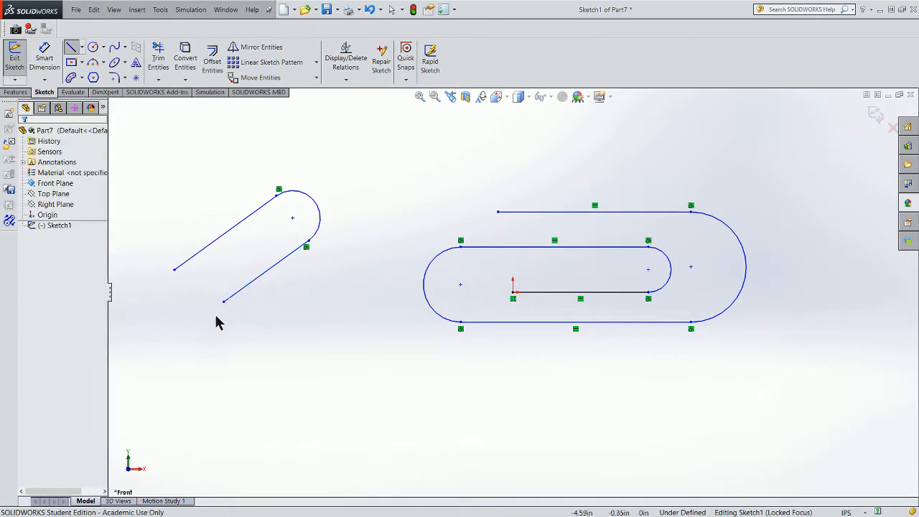
Step: Make the separate shape's upper angled line horizontal and delete the whole shape beside the paper clip path
left_click(203, 249)
left_click(234, 207)
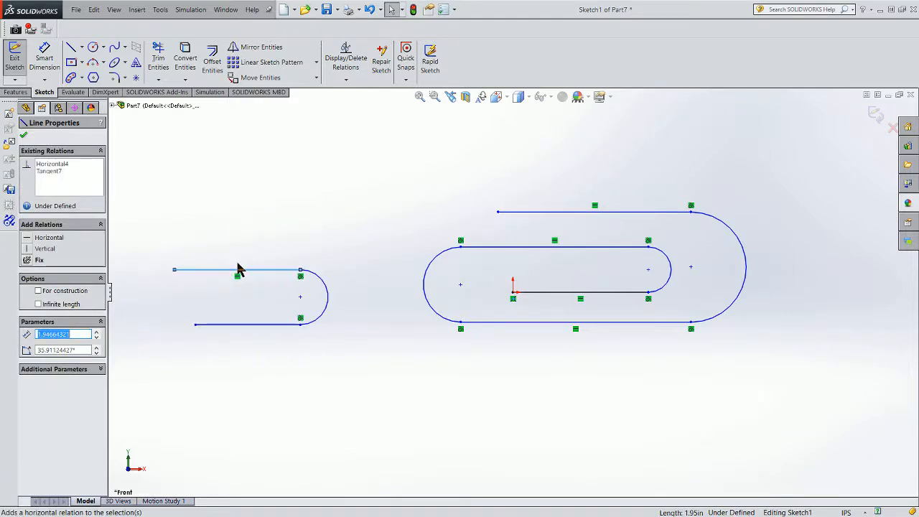
left_click_drag(332, 338, 164, 241)
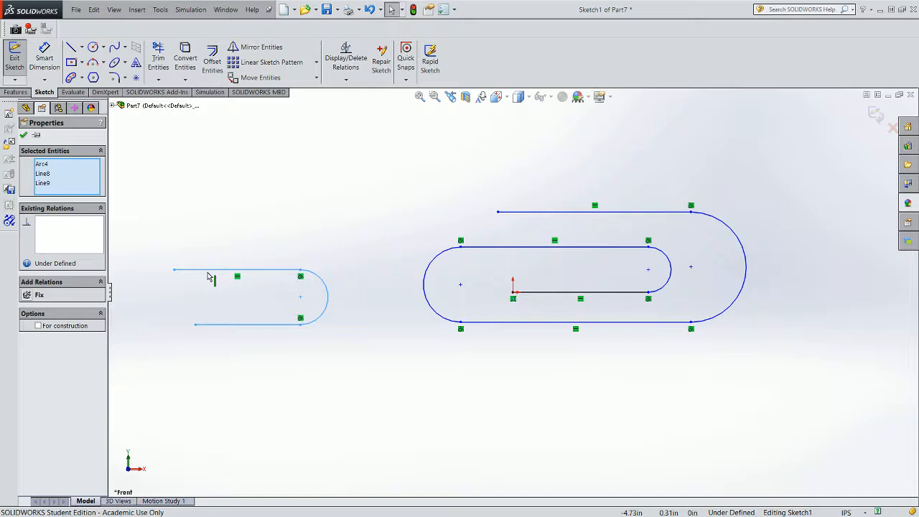
key("Delete")
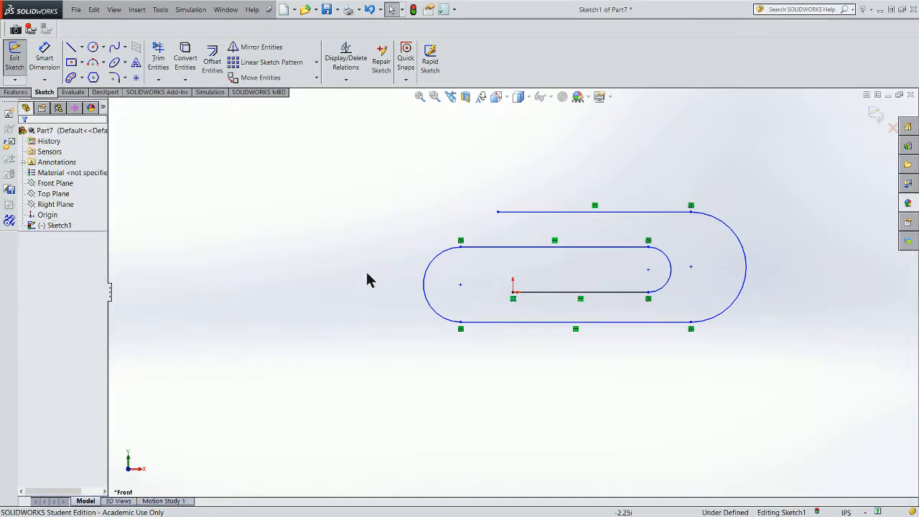
Step: Dimension the radius of the small inner right arc as 0.20 in
left_click(44, 59)
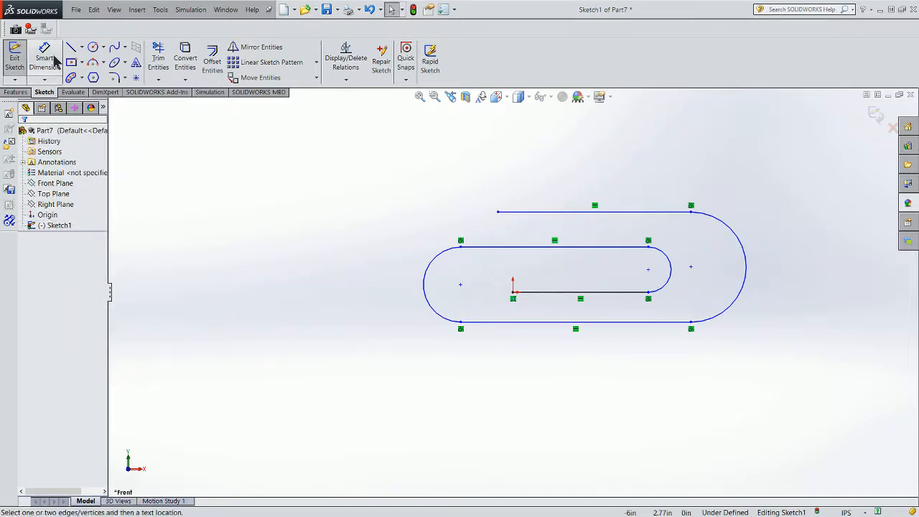
left_click(669, 281)
left_click(690, 293)
type("0.2")
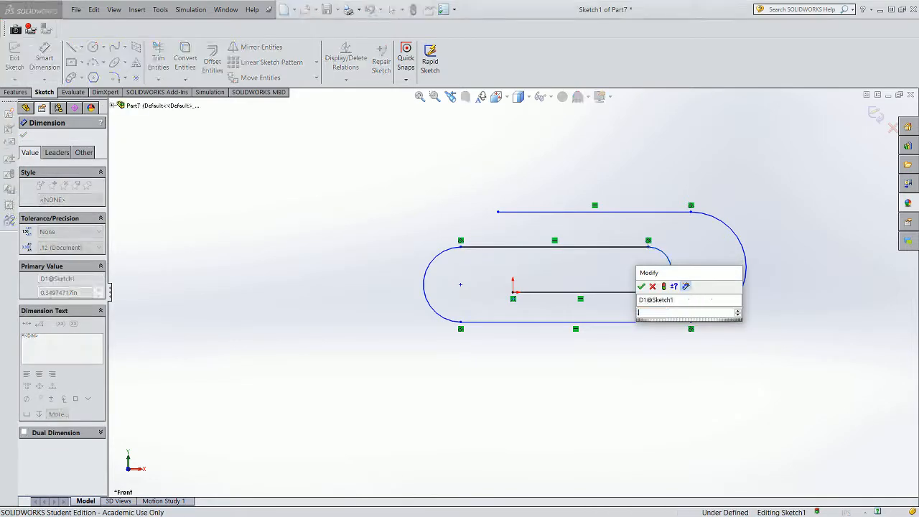
key("Return")
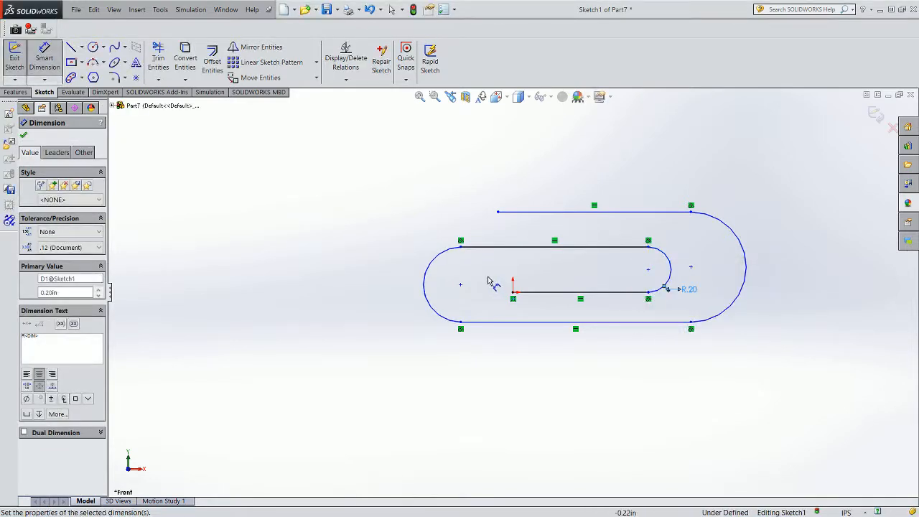
Step: Dimension the left arc's radius as 0.30 in and the large outer right arc's radius as 0.40 in
left_click(433, 311)
left_click(358, 316)
type("0.33227513")
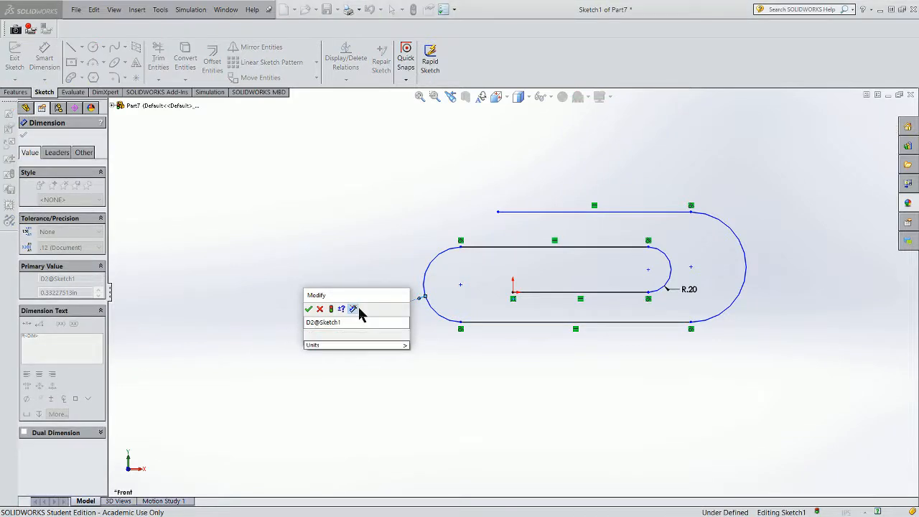
key("Return")
left_click(753, 258)
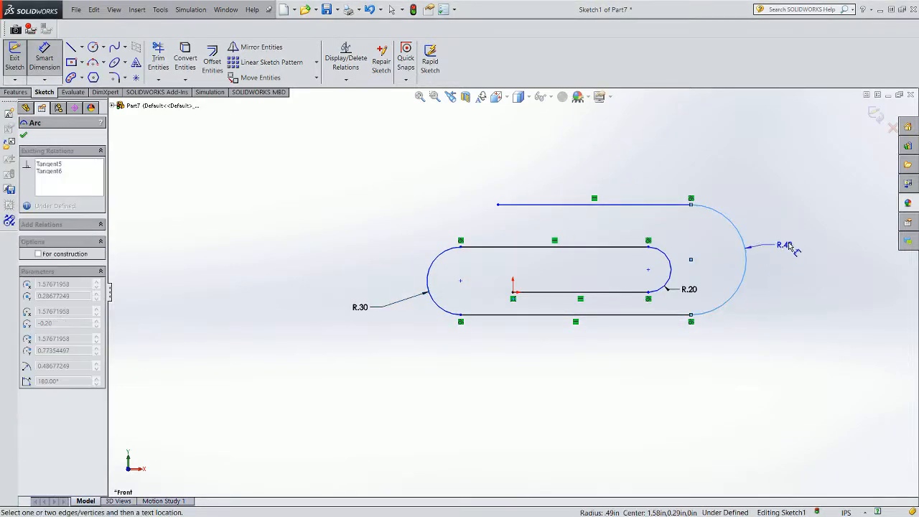
left_click(795, 242)
type(".4")
key("Return")
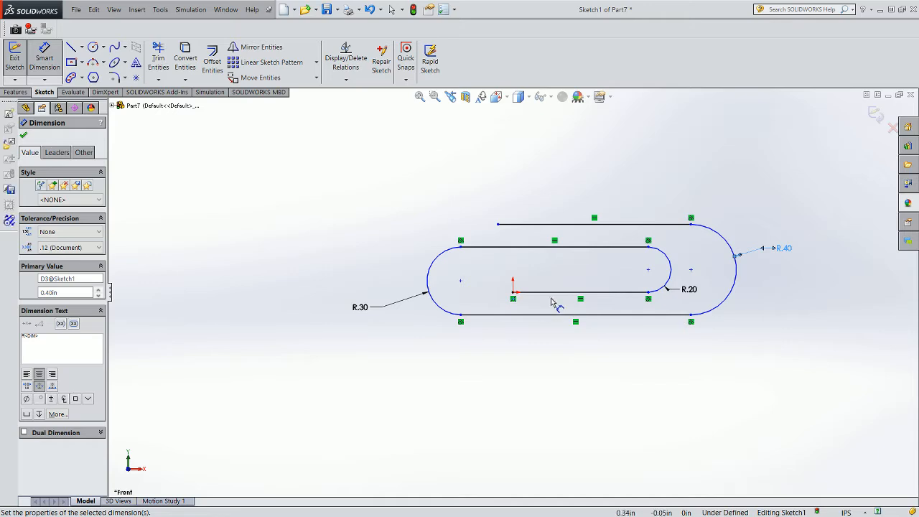
Step: Dimension the horizontal line starting at the origin as 1.25 in long and the lowest horizontal line as 1.75 in long
left_click(557, 292)
left_click(553, 262)
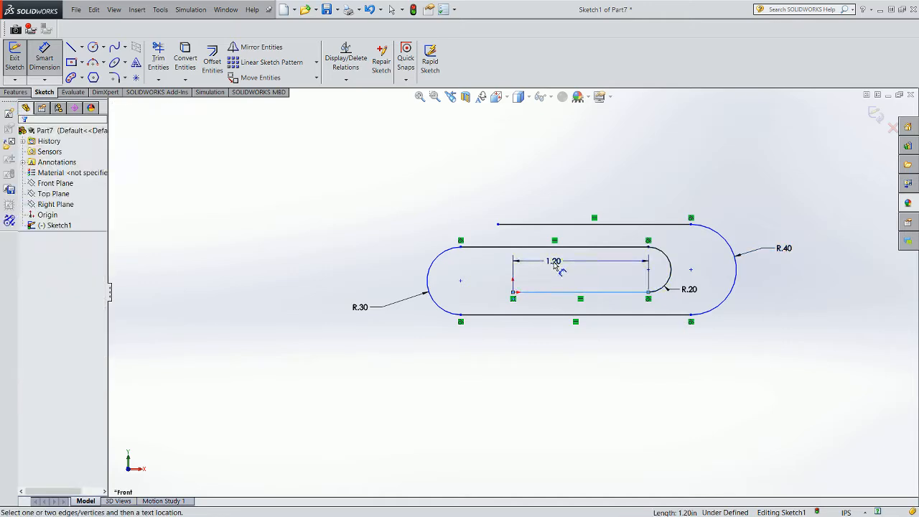
type("1.25")
key("Return")
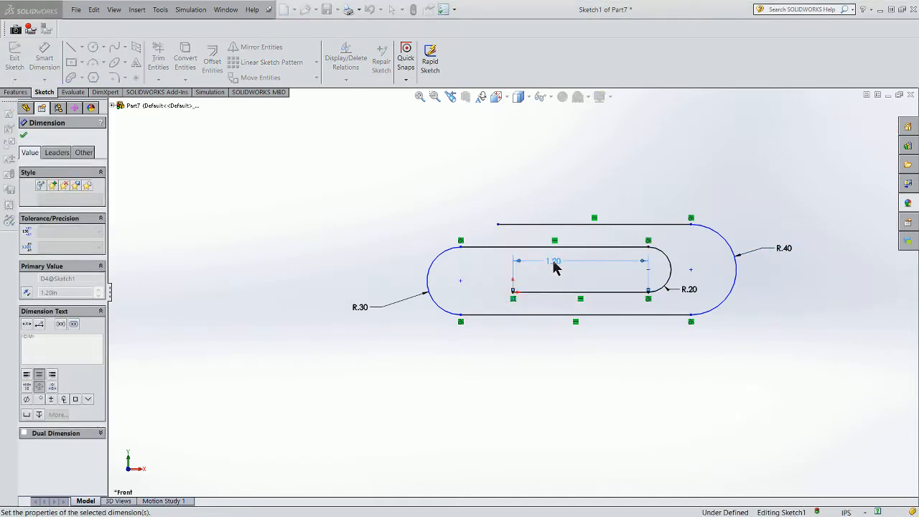
left_click(541, 320)
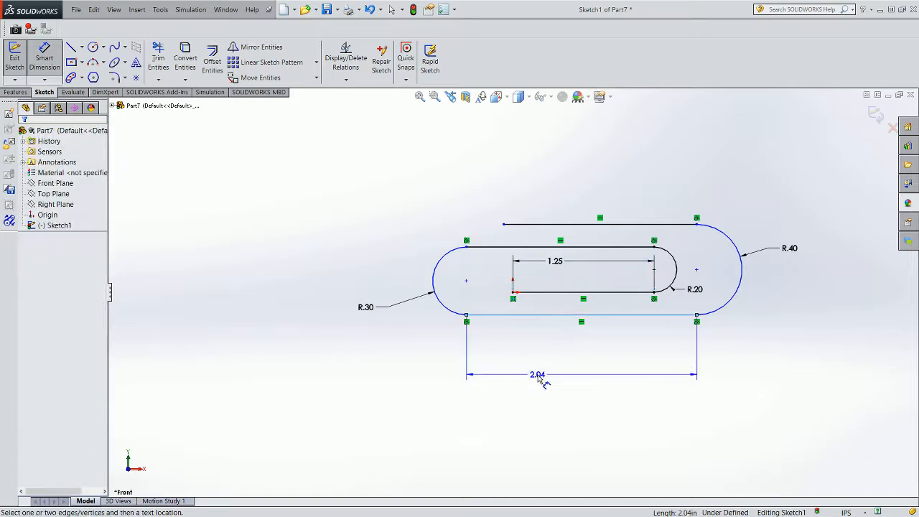
left_click(543, 374)
type("1.75")
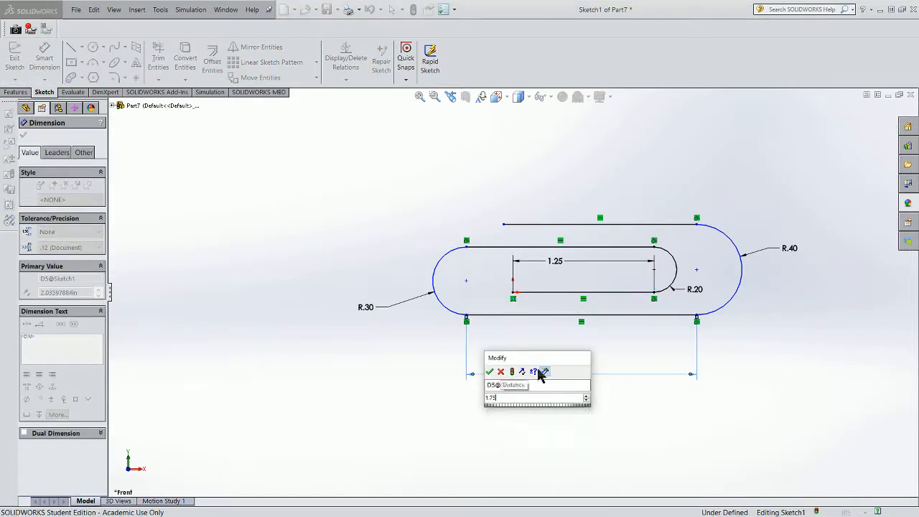
key("Return")
Step: Dimension the length of the uppermost horizontal line as 1.25 in
left_click(582, 225)
left_click(570, 181)
type("1.25")
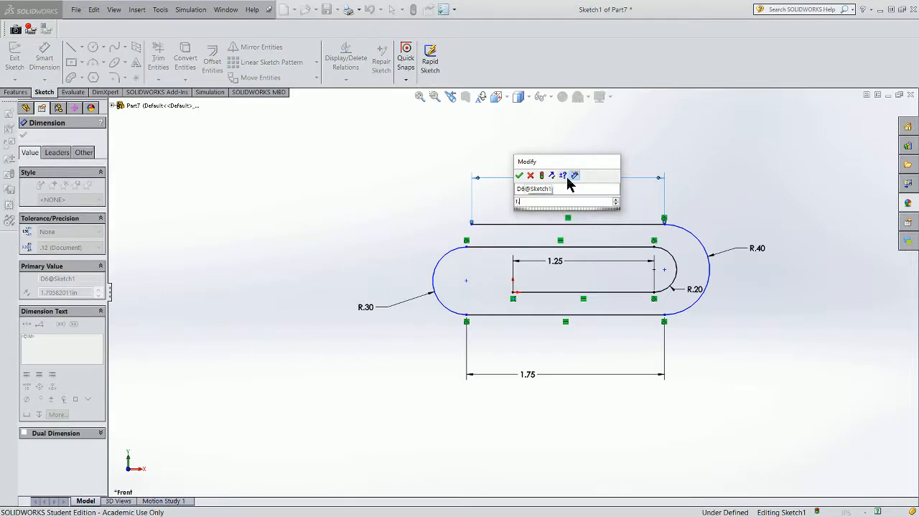
key("Return")
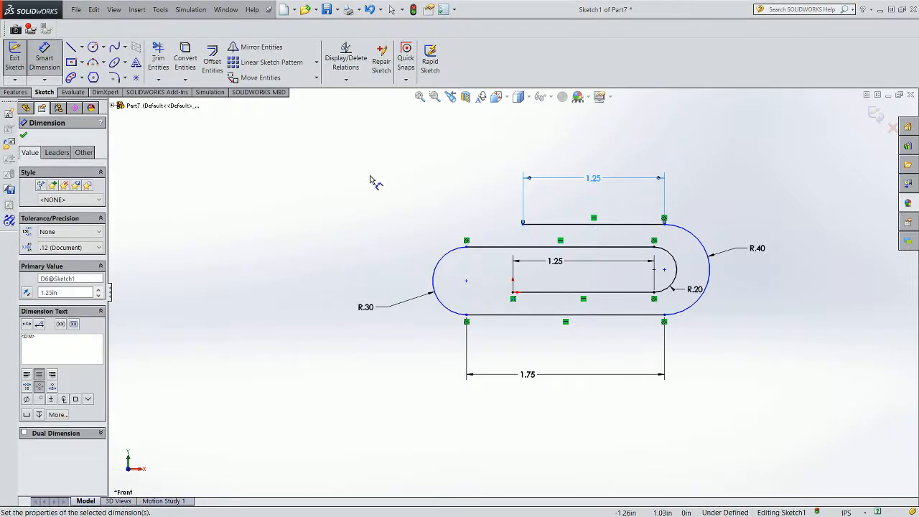
left_click(22, 136)
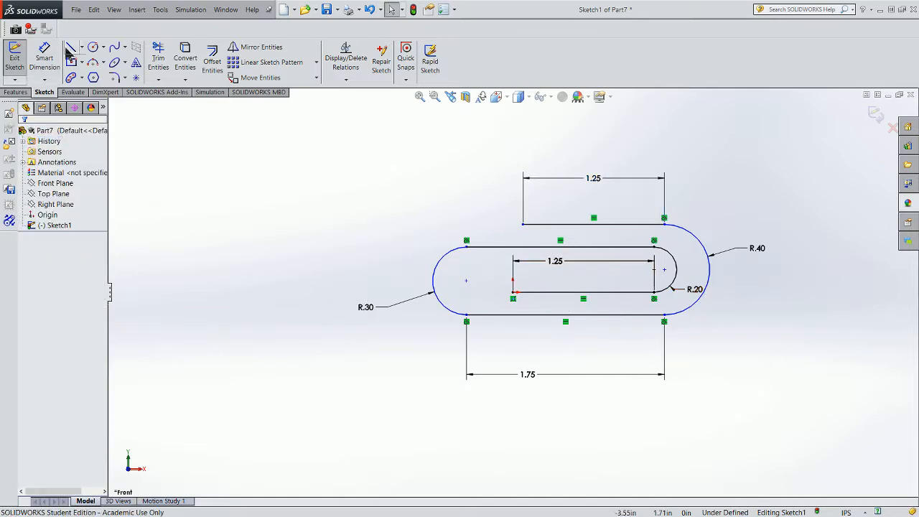
Step: Dimension the horizontal line joining the left arc to the small inner arc as 1.50 in and finish the path sketch
left_click(38, 64)
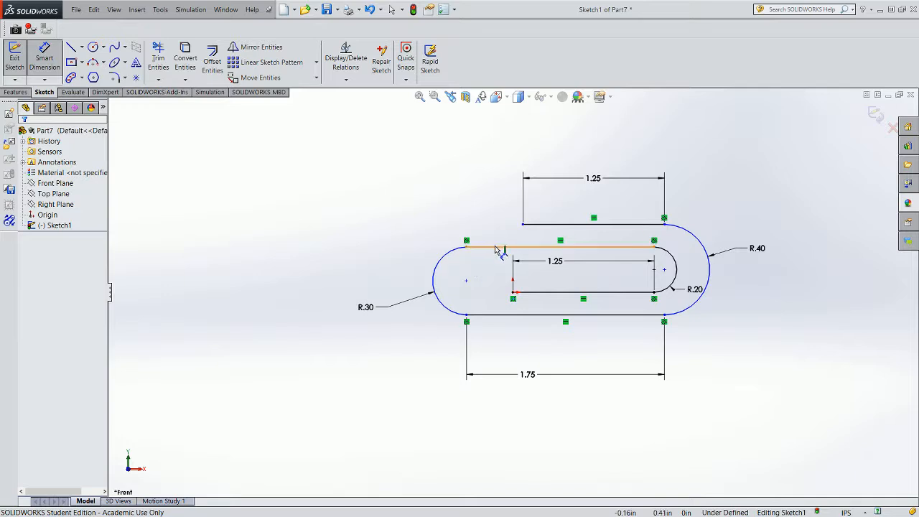
left_click(499, 247)
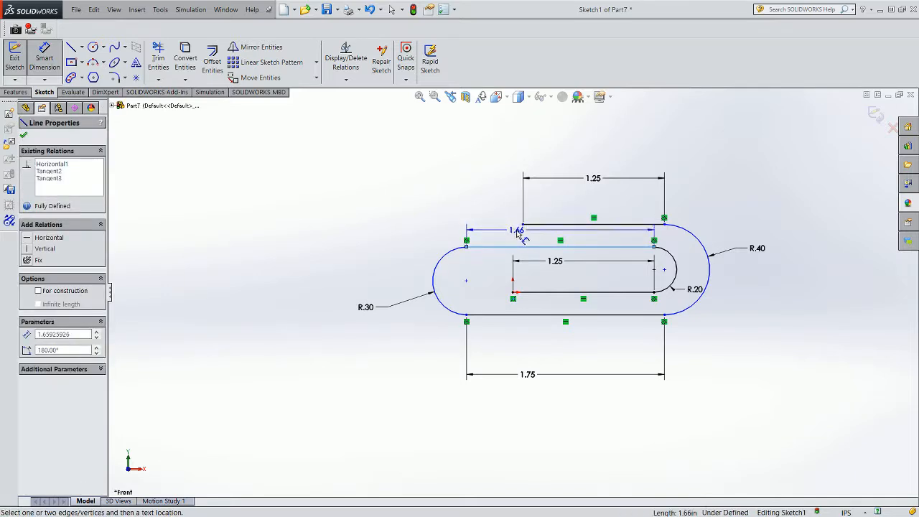
left_click(516, 233)
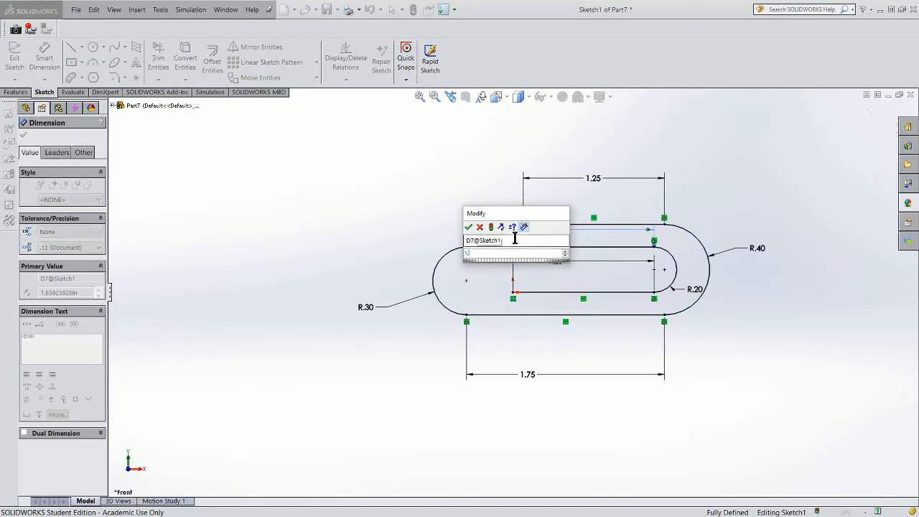
key("Return")
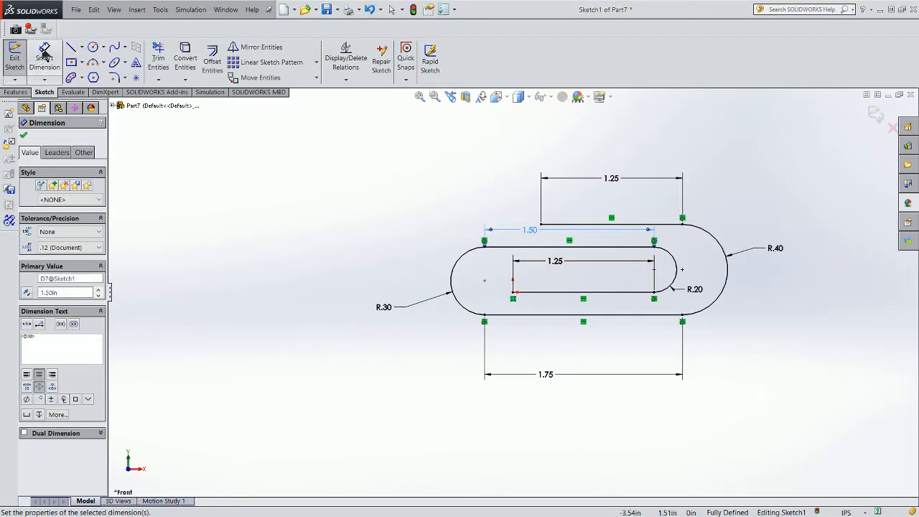
left_click(43, 57)
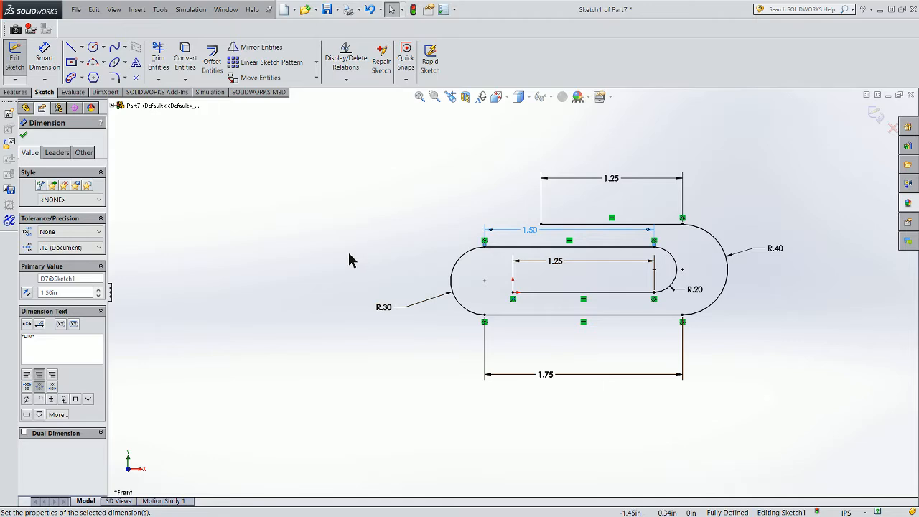
left_click(352, 272)
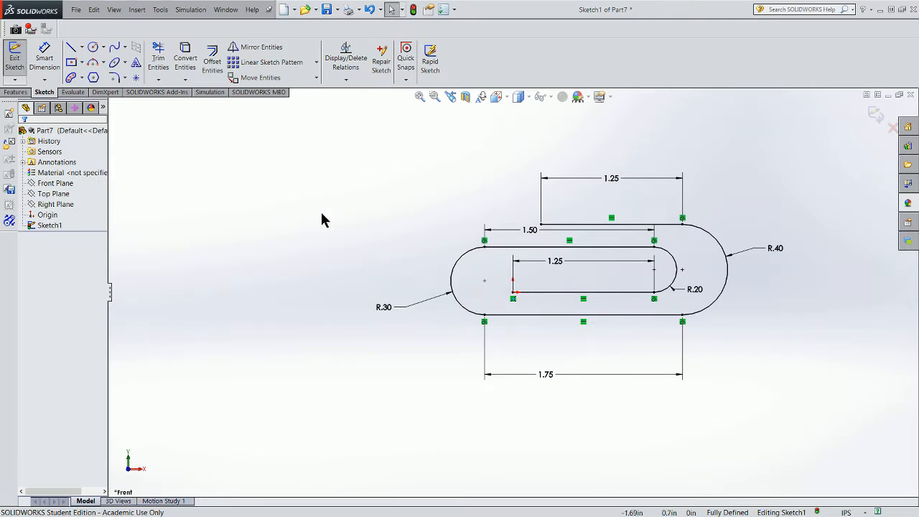
left_click(14, 57)
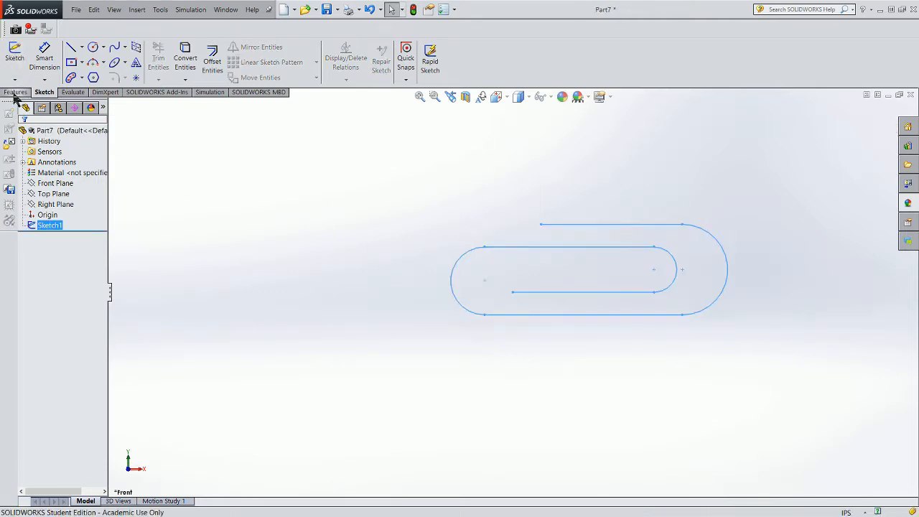
Step: Create a reference plane through the free end of the uppermost line, parallel to the Right Plane
left_click(18, 92)
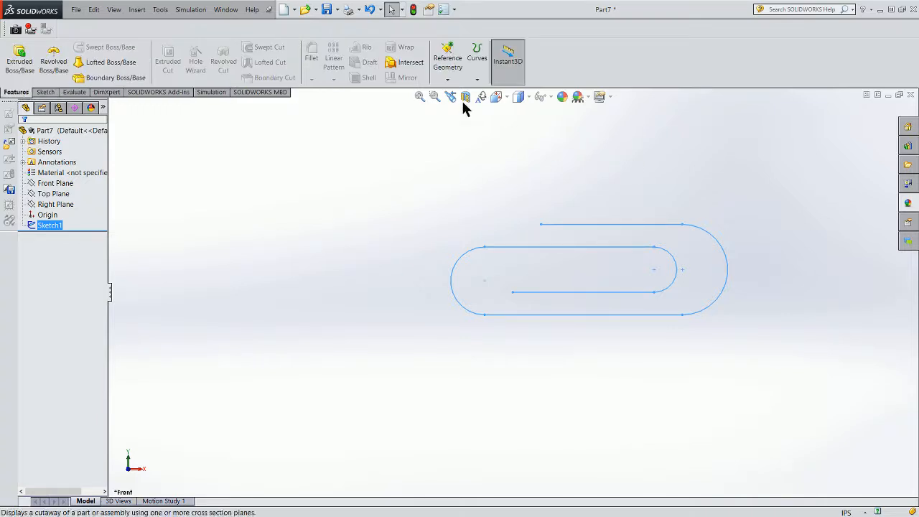
left_click(448, 81)
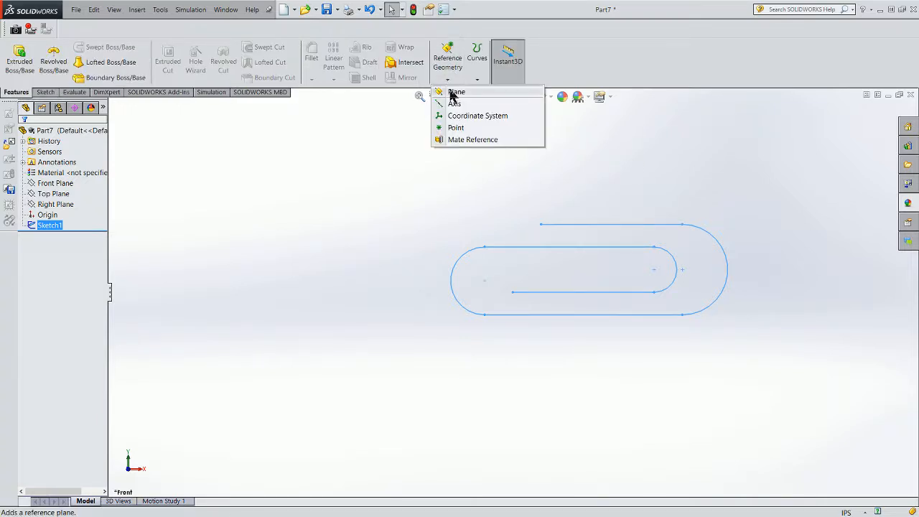
left_click(453, 92)
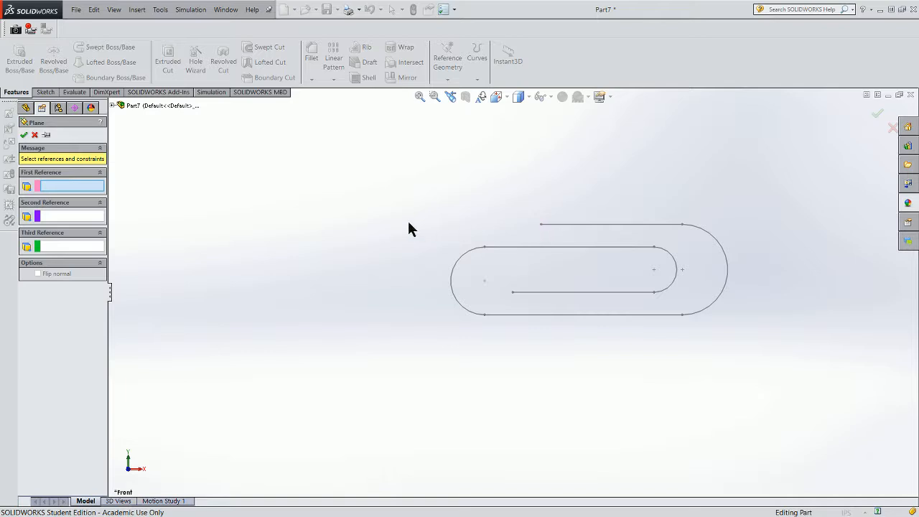
left_click(541, 225)
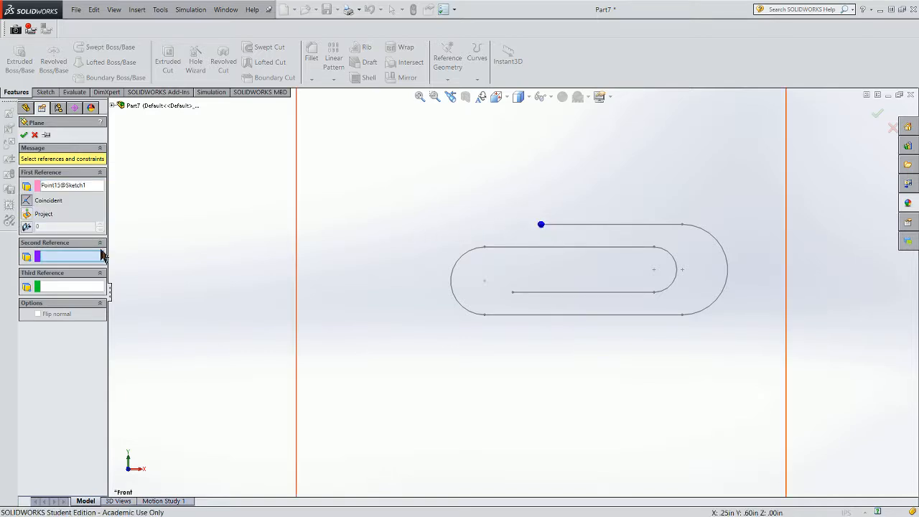
left_click(27, 204)
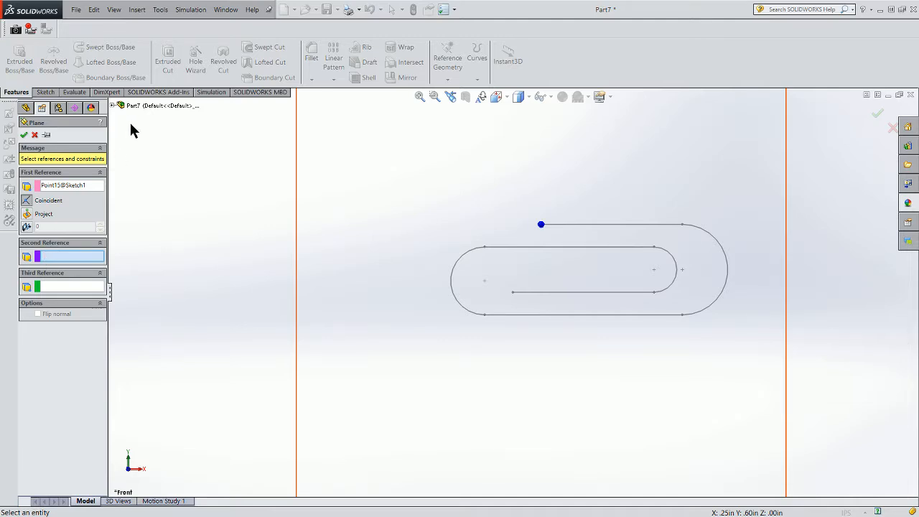
left_click(112, 106)
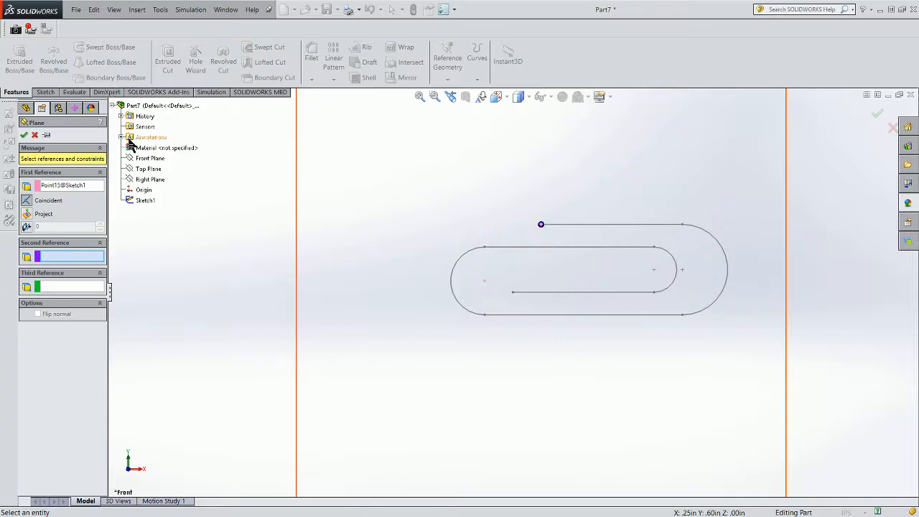
left_click(141, 183)
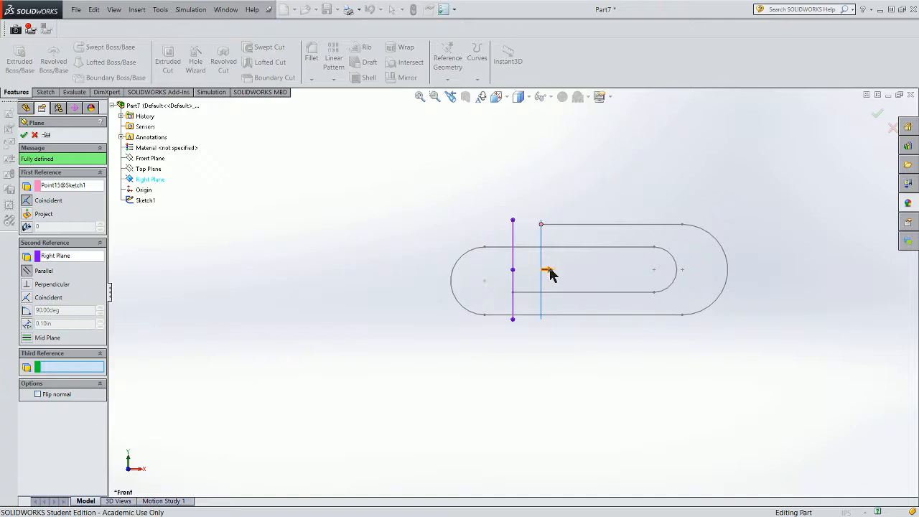
left_click(23, 136)
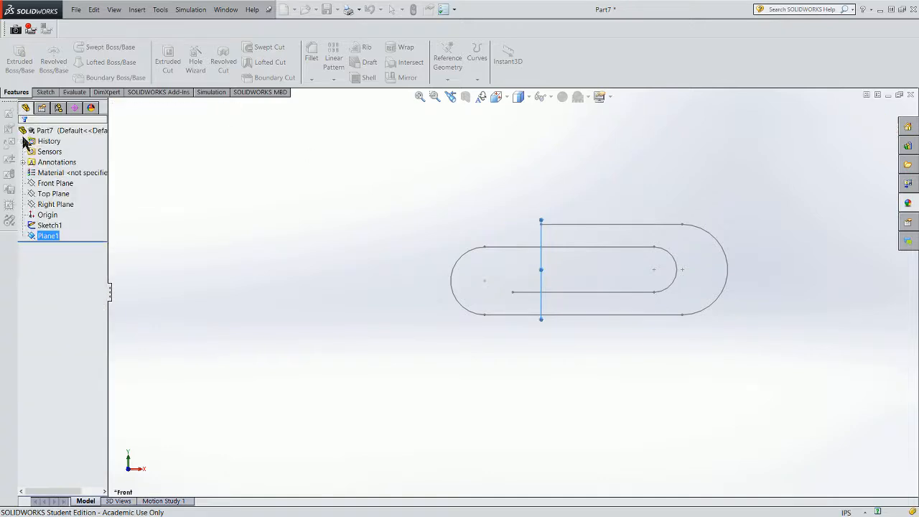
Step: Rename the new reference plane as ProfilePlane
left_click(50, 236)
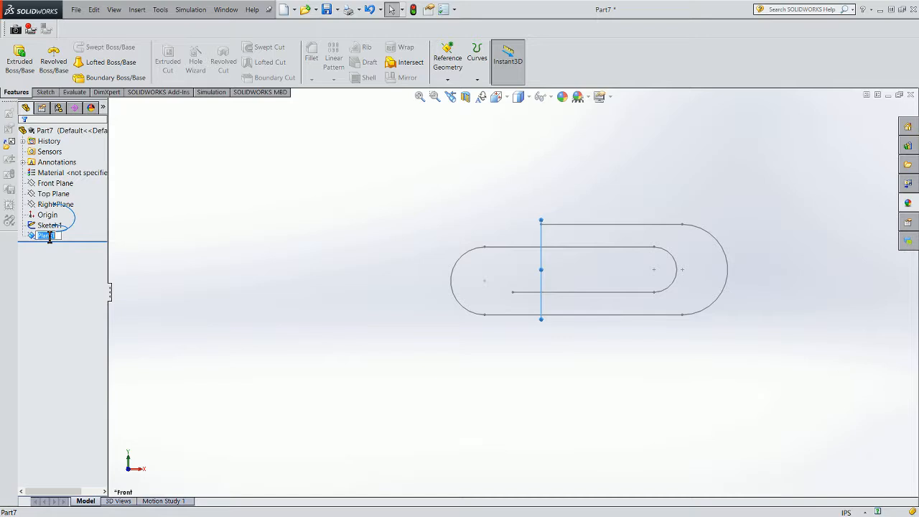
type("Profile")
key("Return")
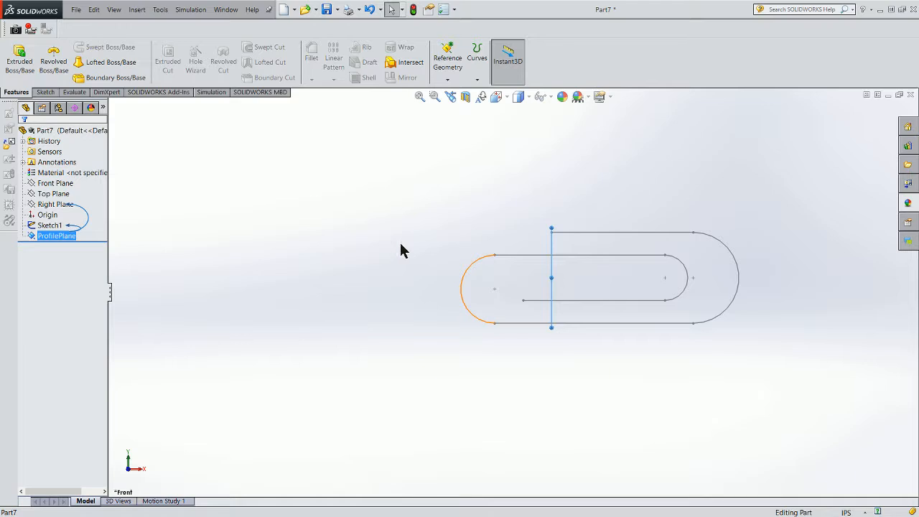
left_click(183, 246)
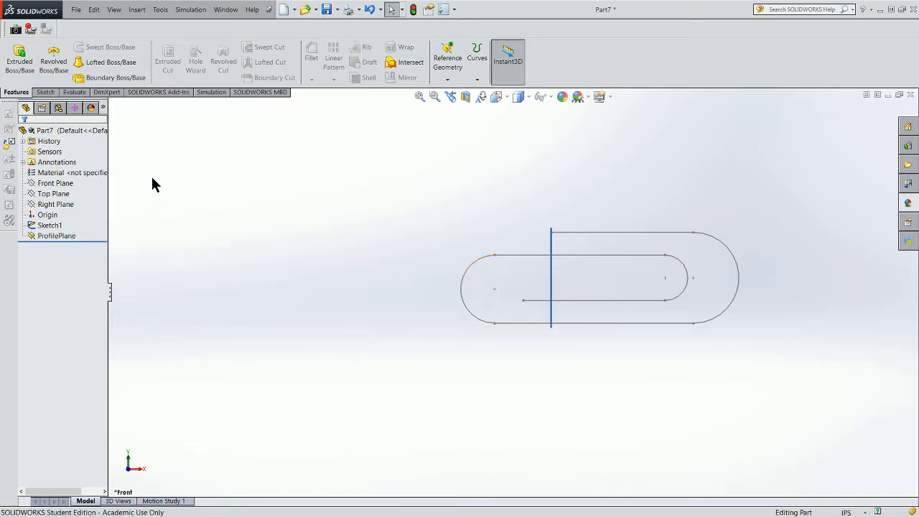
Step: Start a sketch on ProfilePlane and draw a circle about 0.13 in in diameter centred on the path's upper free endpoint
left_click(52, 94)
left_click(51, 237)
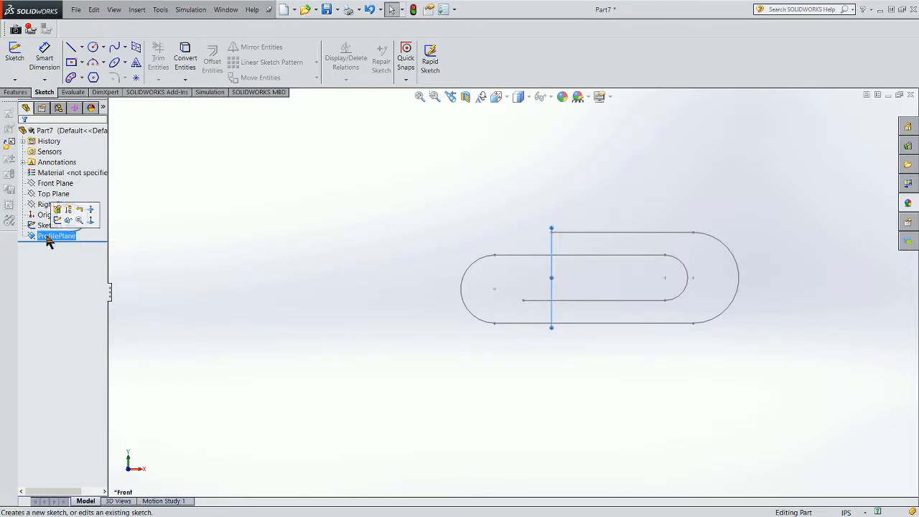
left_click(37, 236)
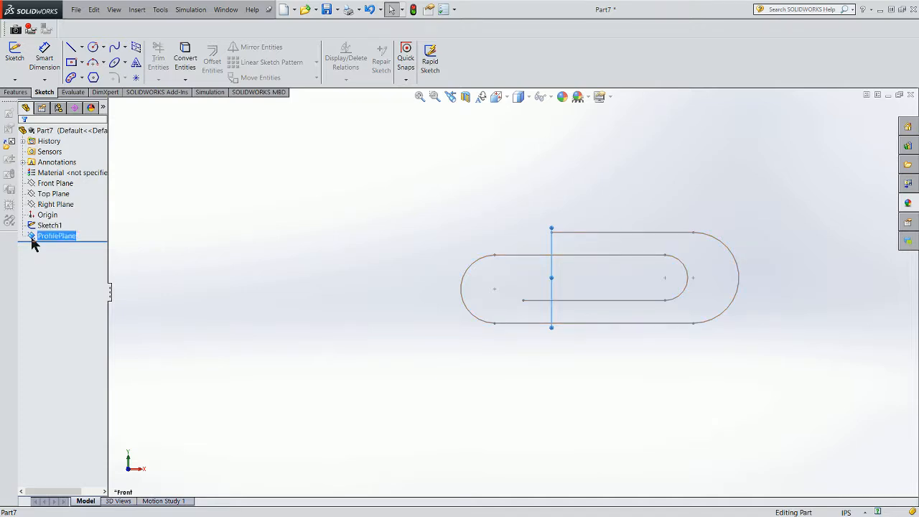
left_click(70, 216)
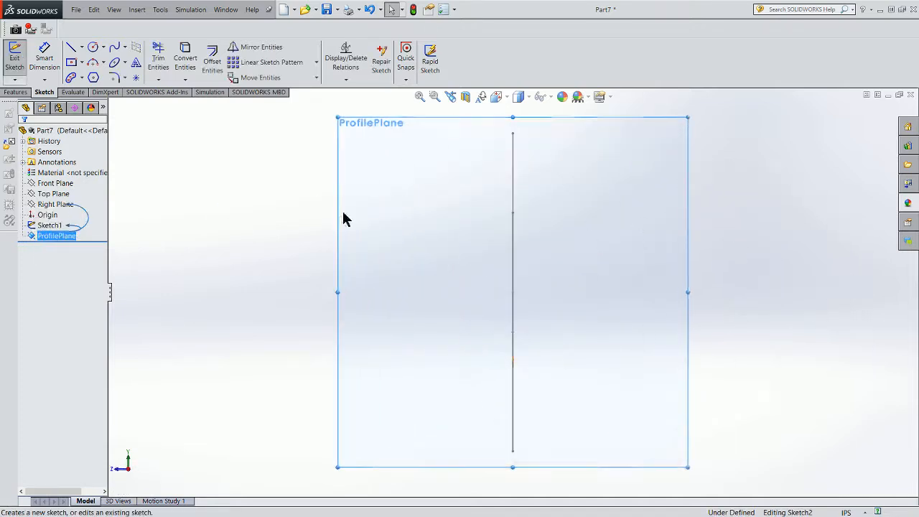
left_click(93, 48)
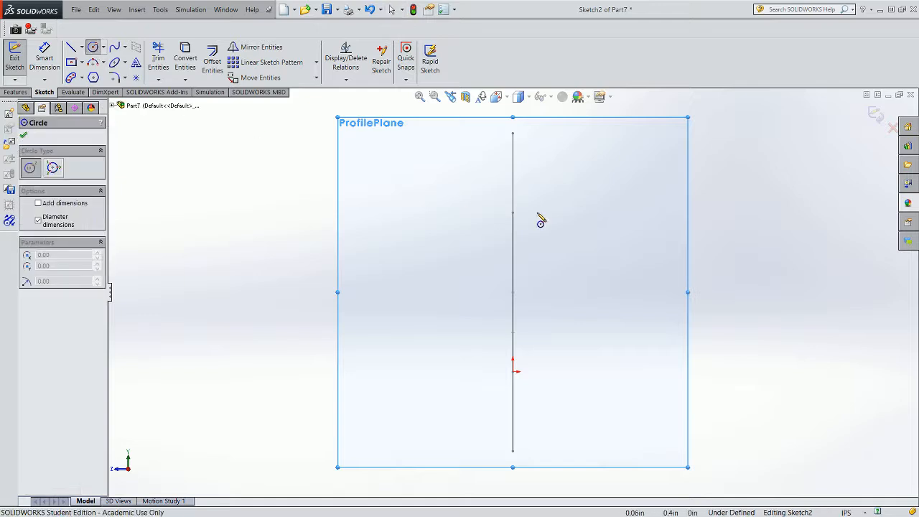
left_click(513, 133)
left_click(518, 161)
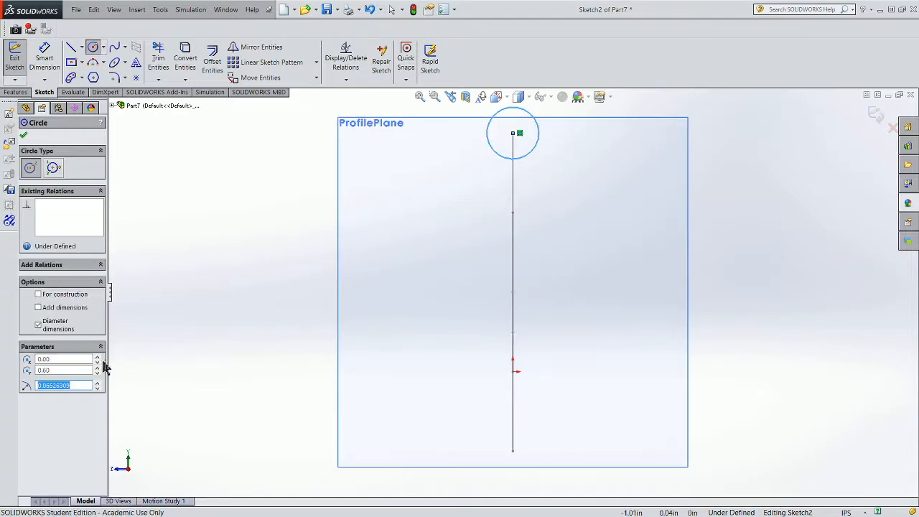
left_click(23, 135)
Step: Dimension the profile circle's diameter as 0.15 in
left_click(48, 54)
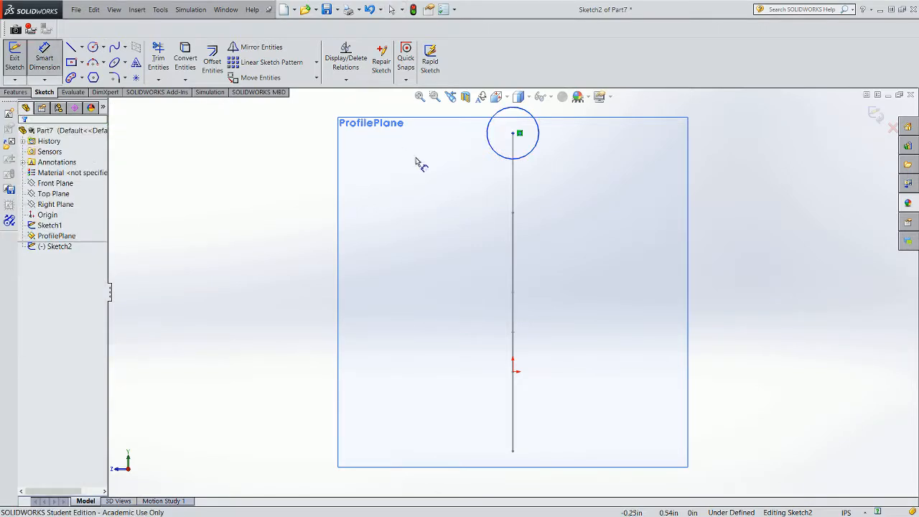
left_click(495, 158)
left_click(422, 171)
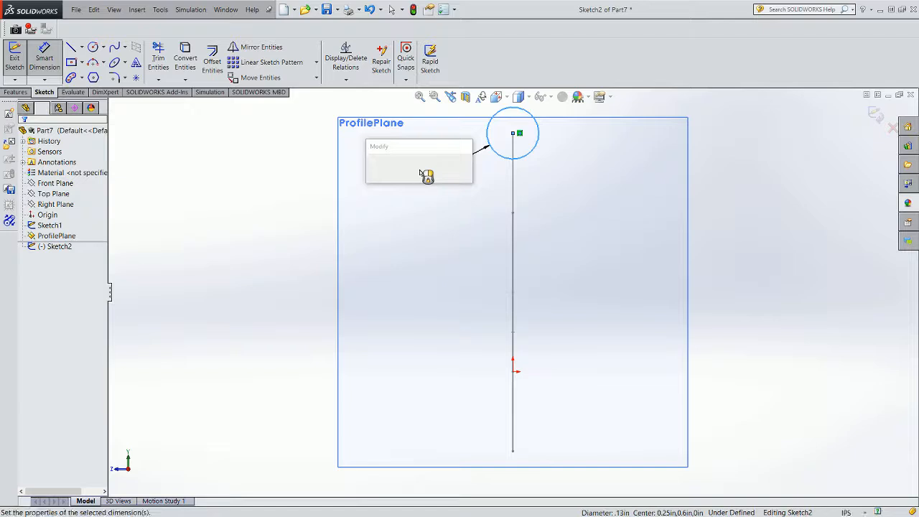
type(".15")
key("Return")
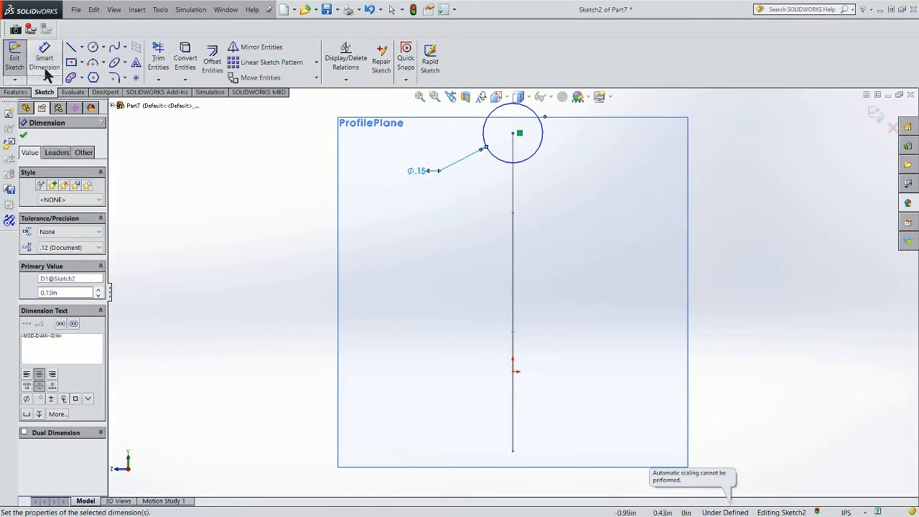
left_click(45, 64)
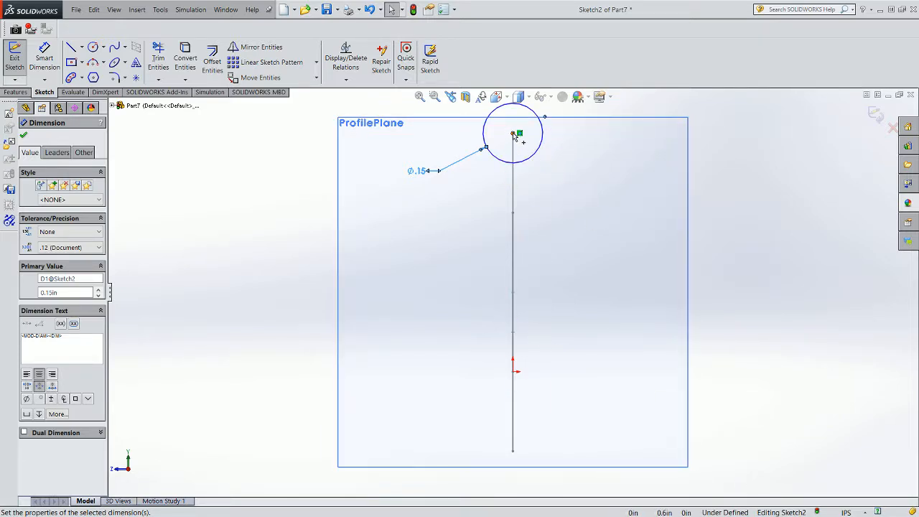
Step: Examine the existing relations of the profile circle at the path's upper free end
middle_click_drag(509, 227, 527, 227)
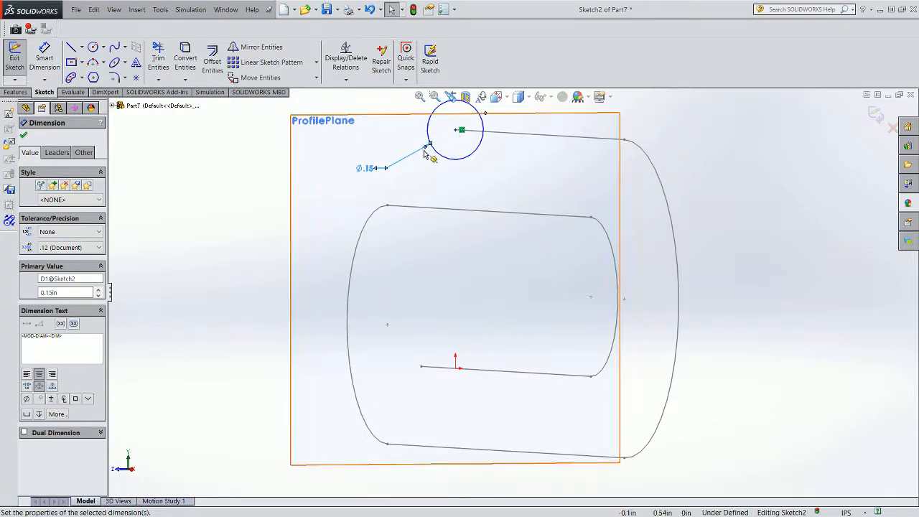
left_click(23, 135)
left_click(461, 159)
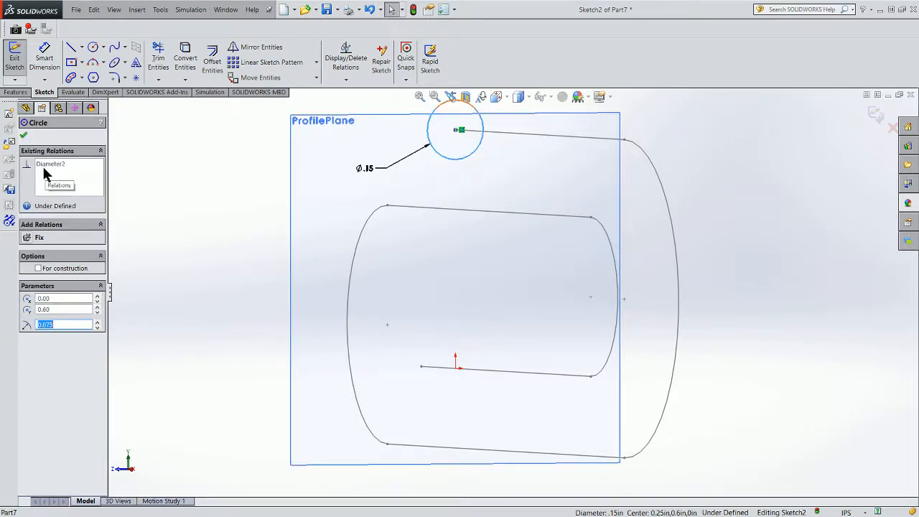
left_click(194, 210)
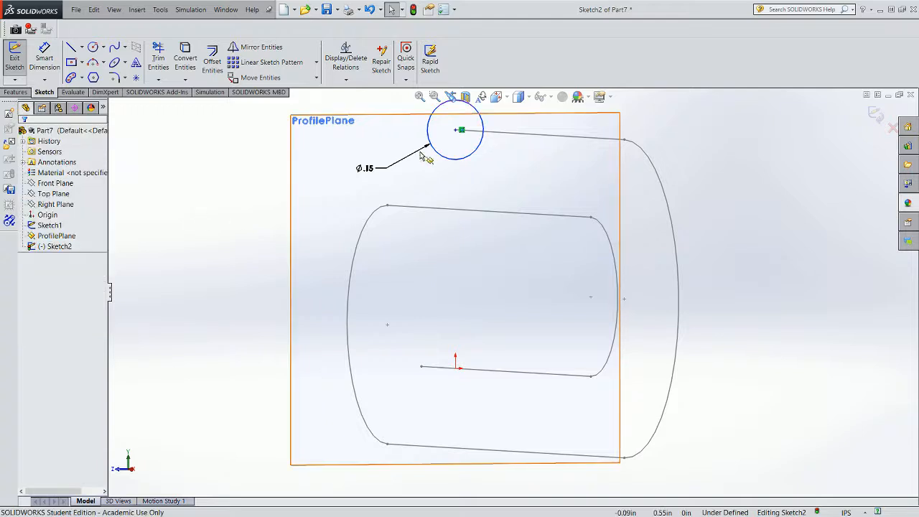
left_click(446, 156)
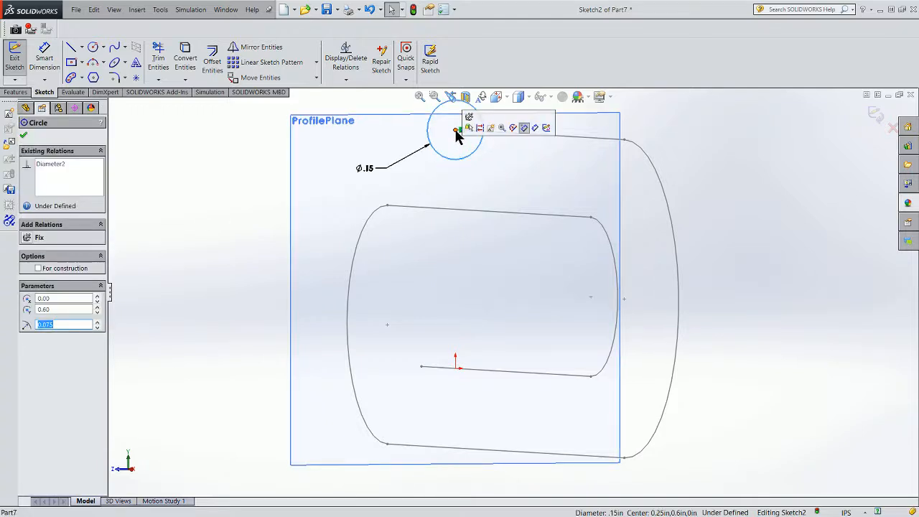
left_click(153, 194)
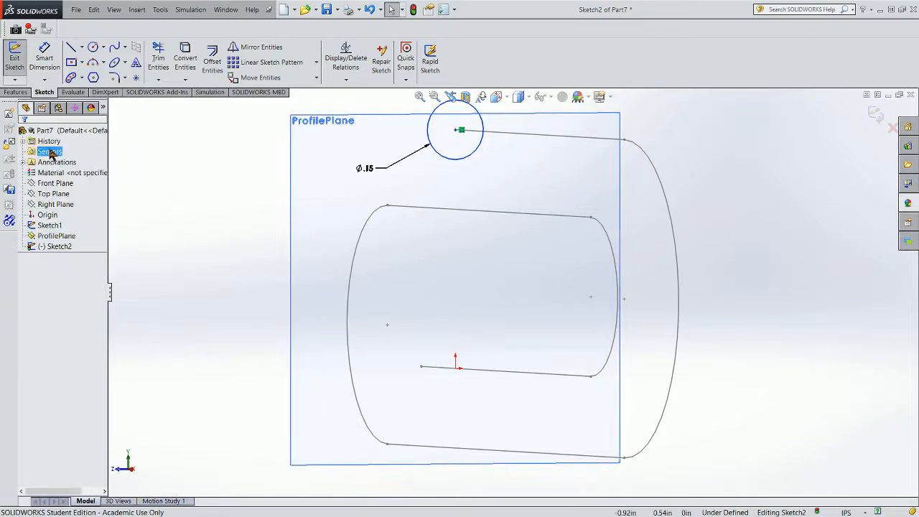
Step: Finish the profile sketch and create a swept boss using the circle as profile and the paper clip sketch as path
left_click(16, 66)
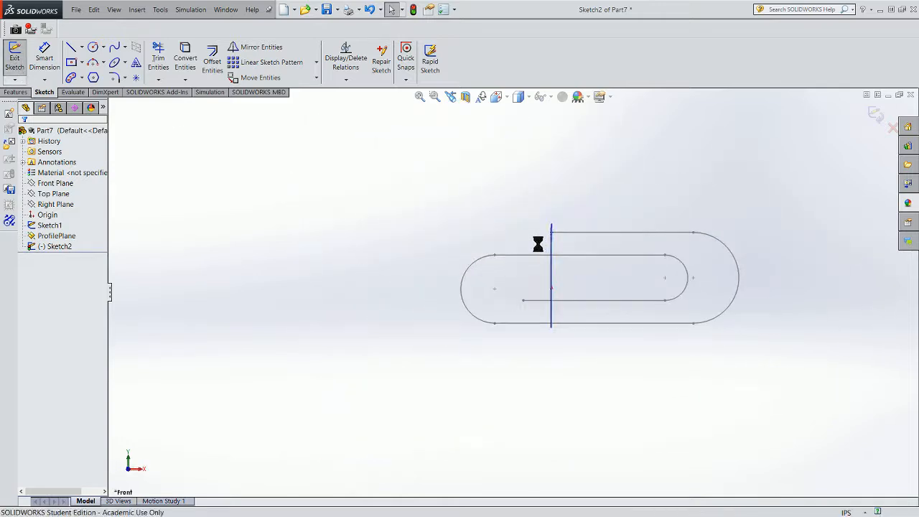
mouse_move(519, 208)
middle_mouse_down()
mouse_move(558, 206)
mouse_move(567, 242)
middle_mouse_up()
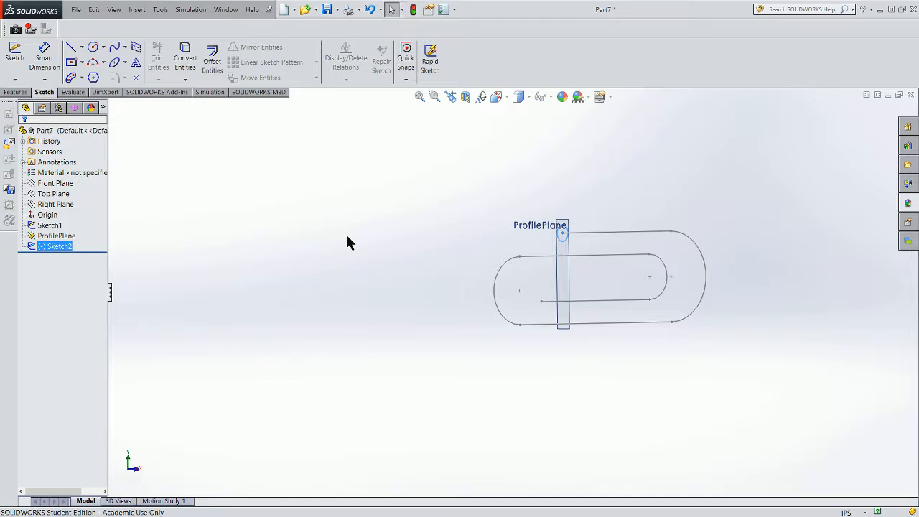
left_click(370, 251)
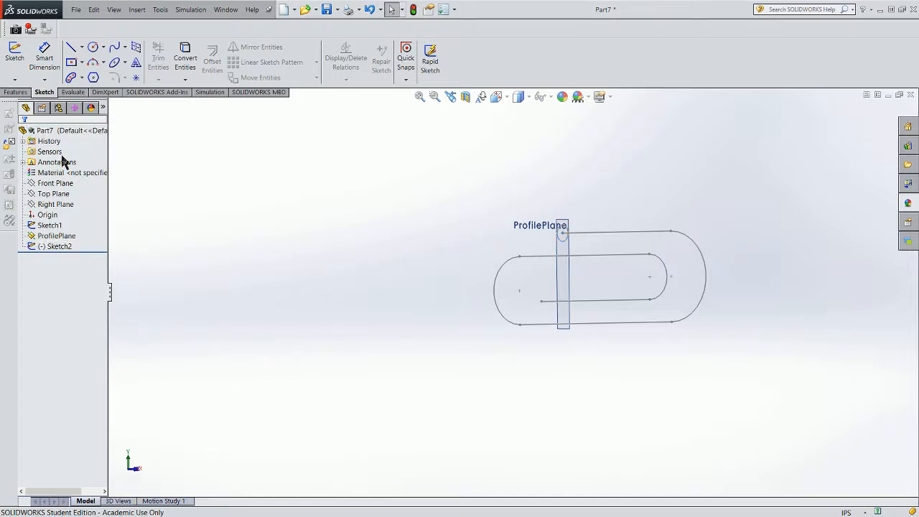
left_click(20, 93)
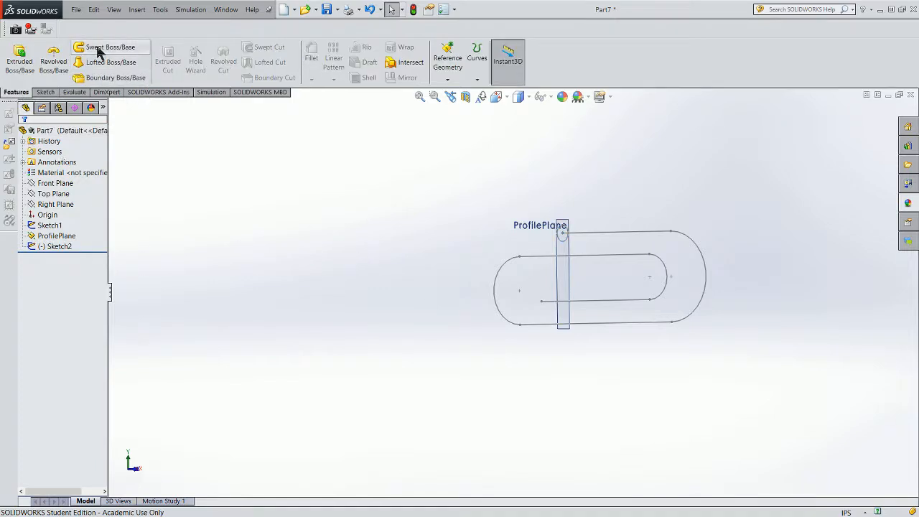
left_click(100, 48)
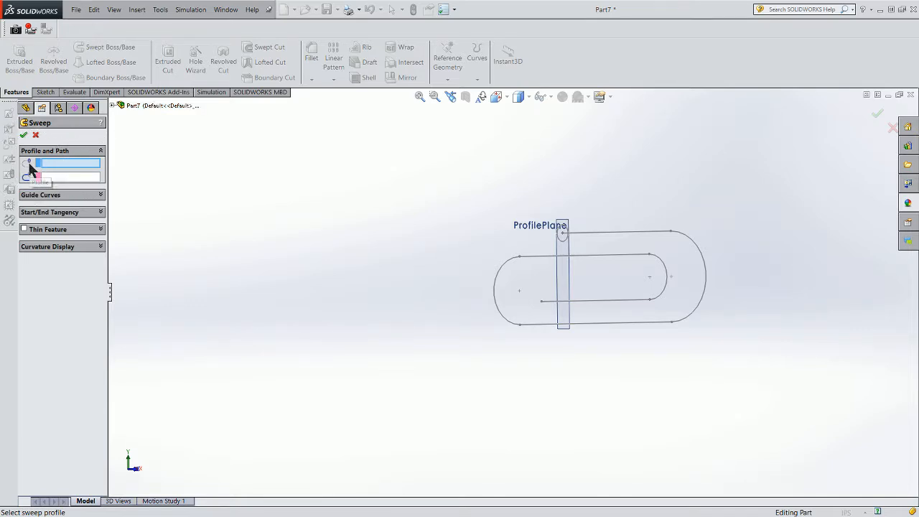
left_click(30, 165)
left_click(561, 239)
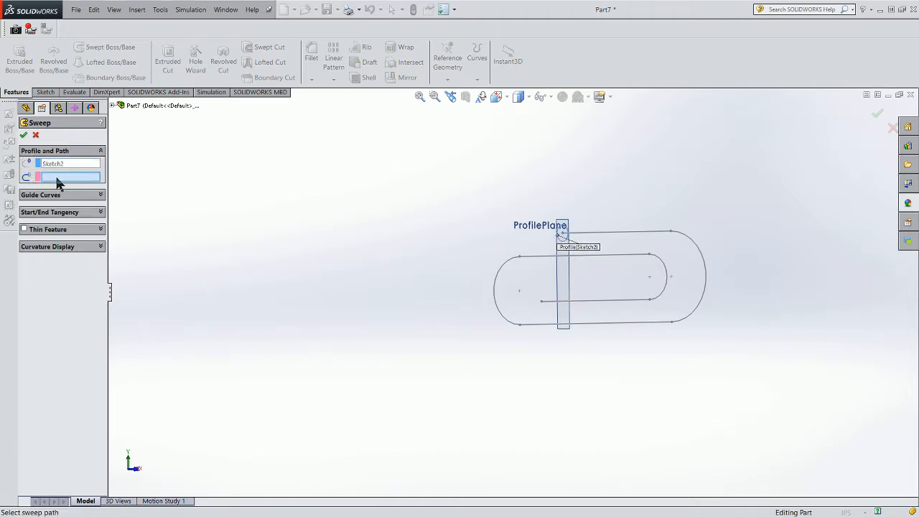
left_click(637, 234)
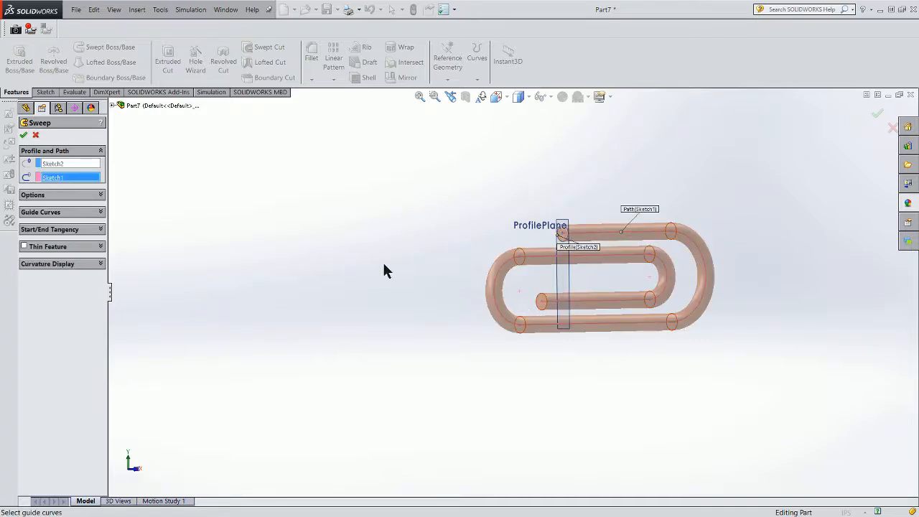
left_click(23, 134)
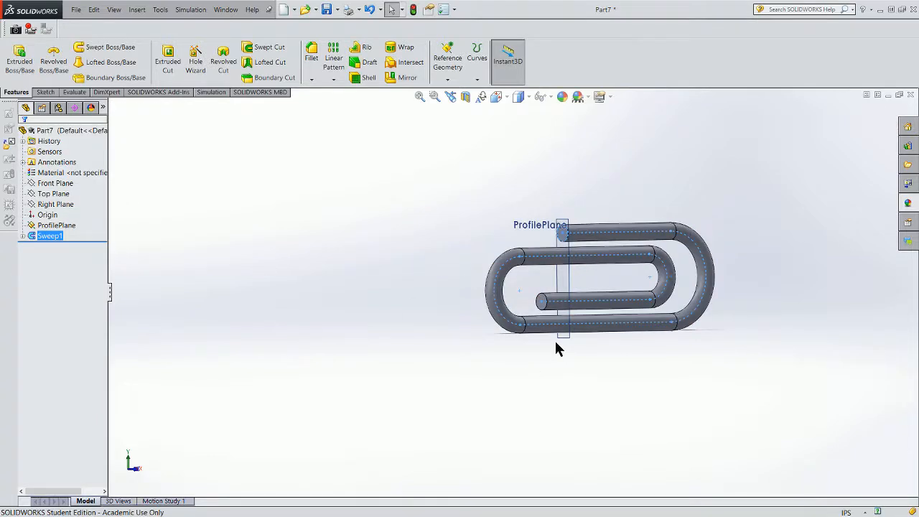
Step: Edit the sweep's path sketch to set the large outer right arc's radius to 0.5 in, and rebuild the part
middle_click_drag(473, 309, 435, 325)
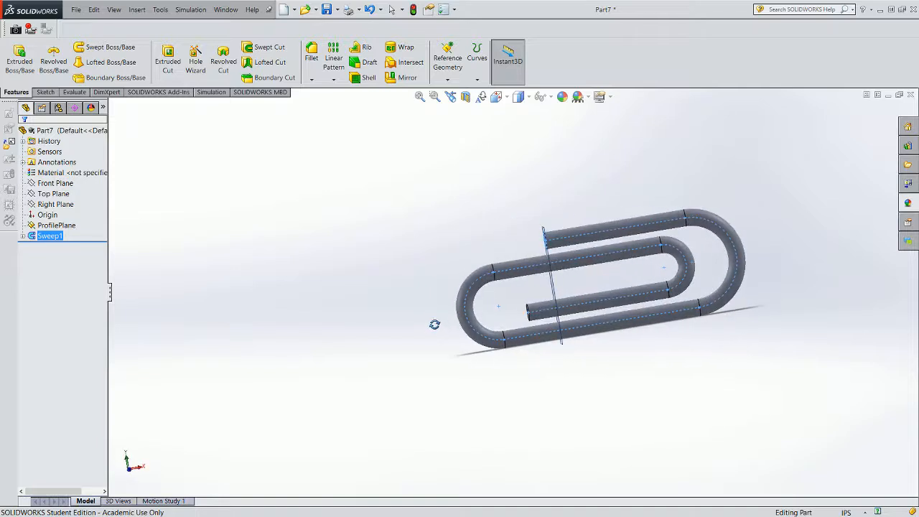
left_click(22, 236)
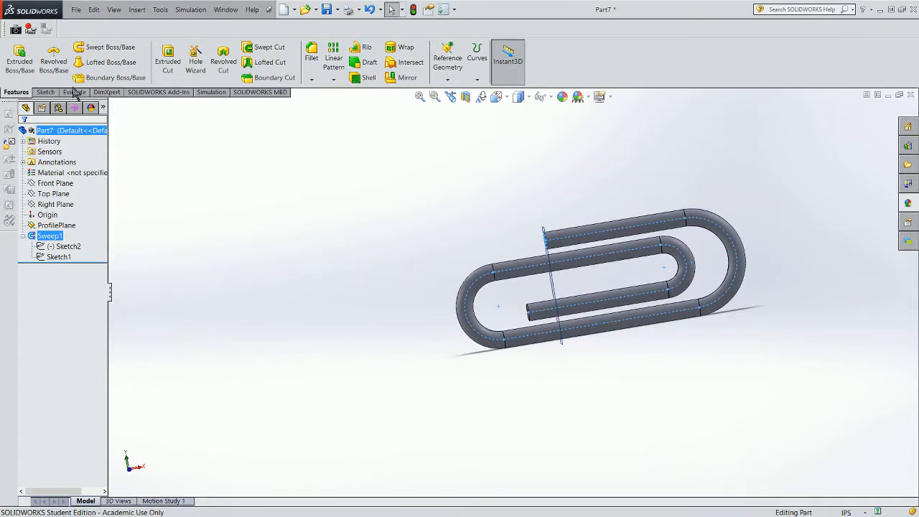
left_click(224, 174)
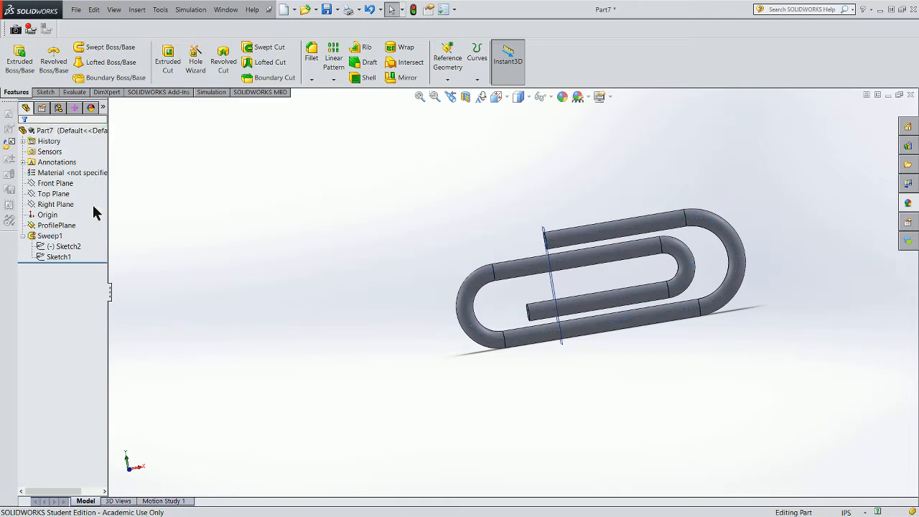
left_click(73, 247)
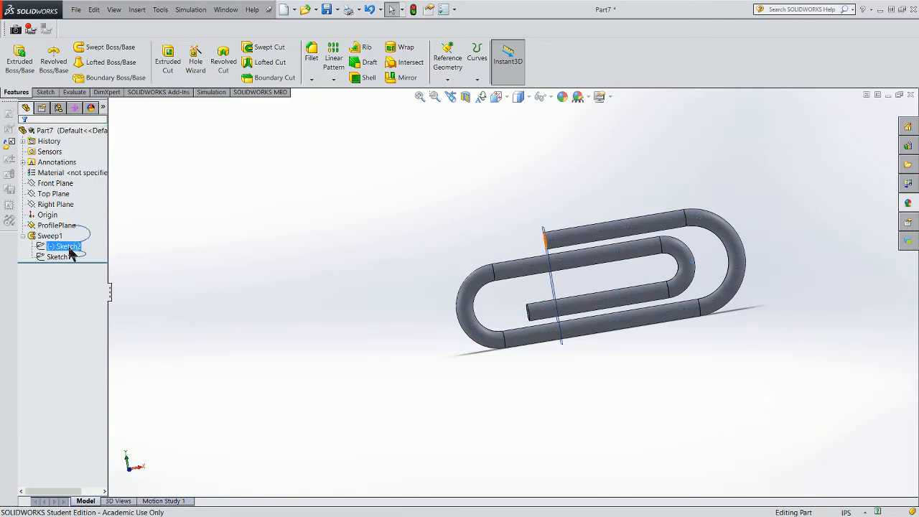
left_click(68, 256)
right_click(62, 257)
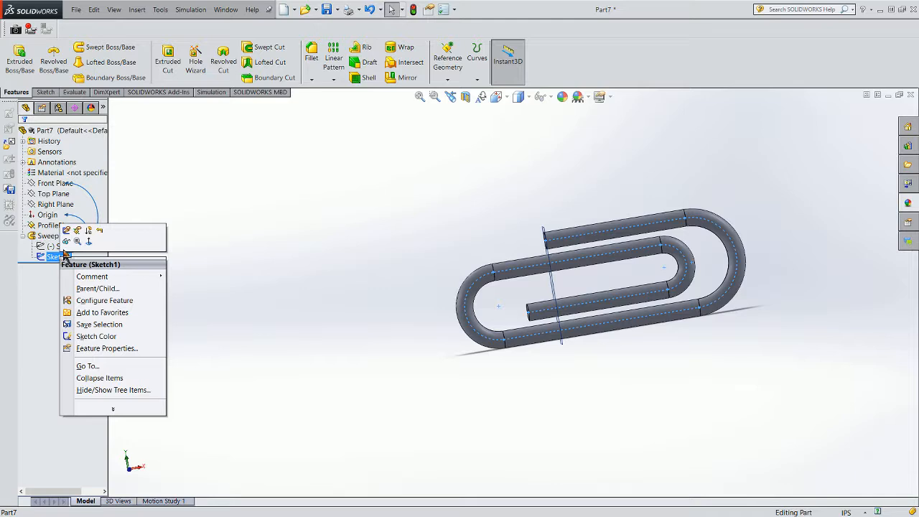
left_click(67, 230)
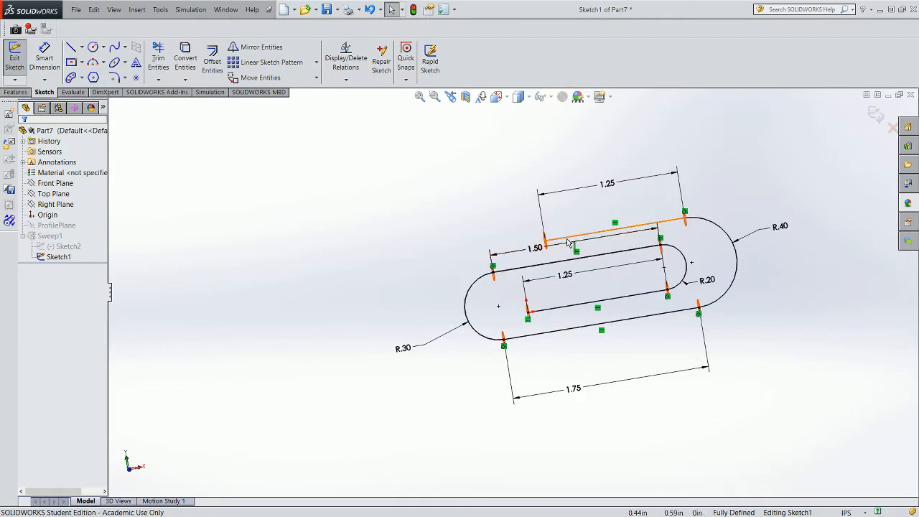
double_click(780, 226)
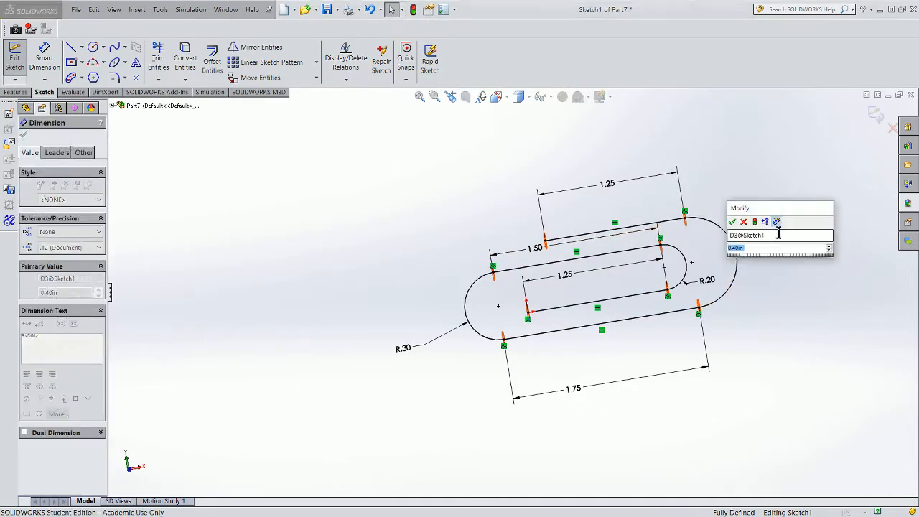
type("0.5")
key("Return")
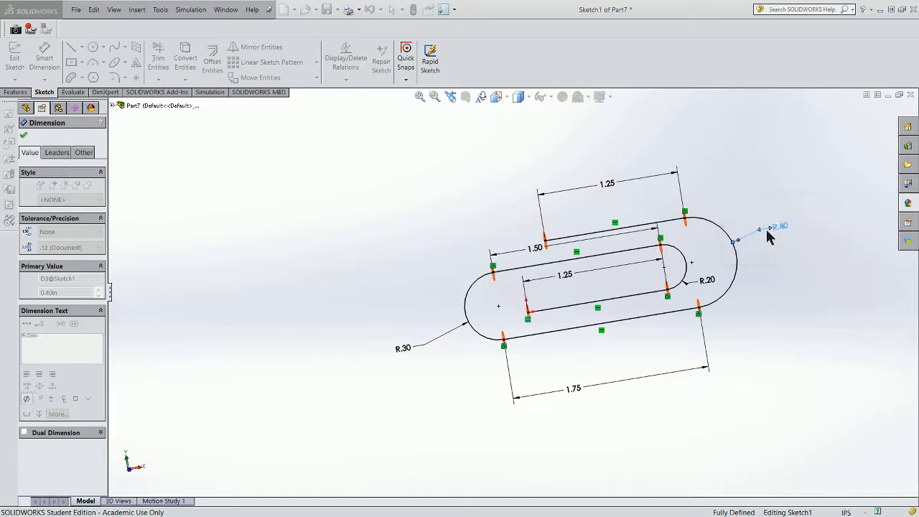
left_click(296, 258)
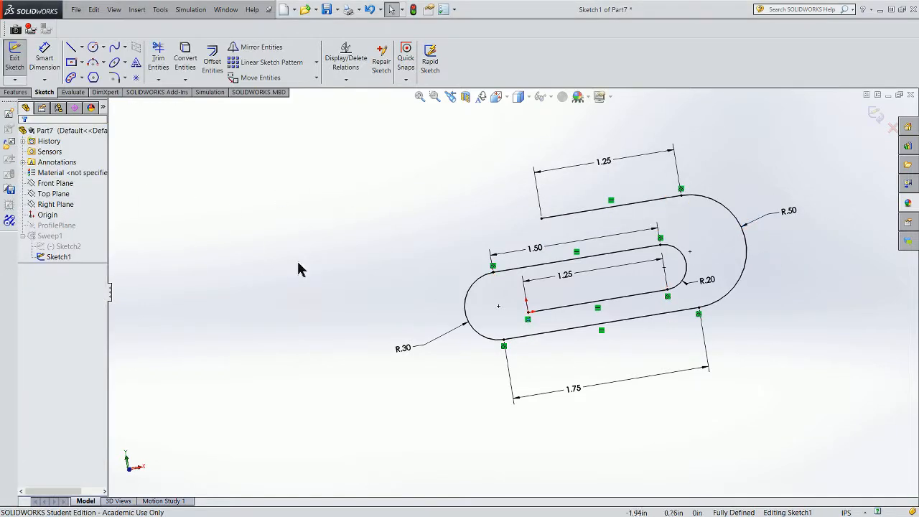
left_click(14, 59)
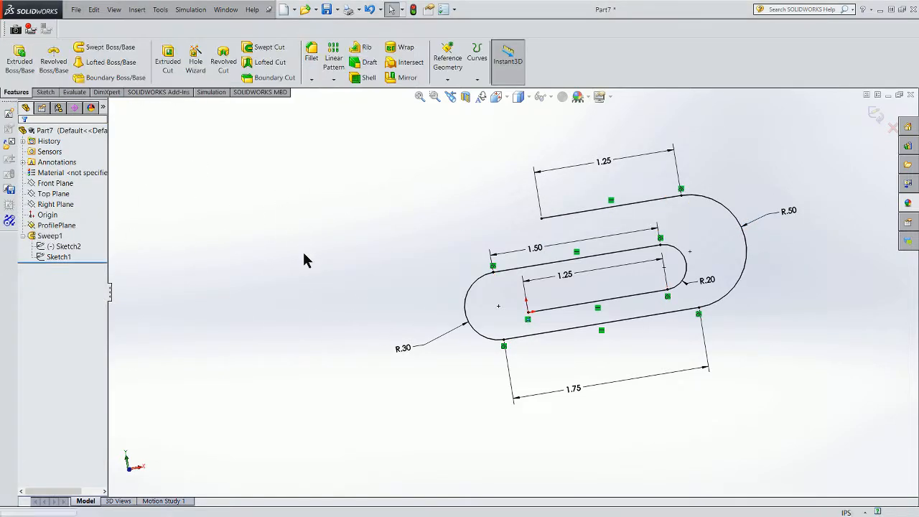
Step: Edit the sweep's profile sketch and add a coincident relation between the circle's centre and the path's upper free endpoint
middle_click_drag(416, 230, 472, 214)
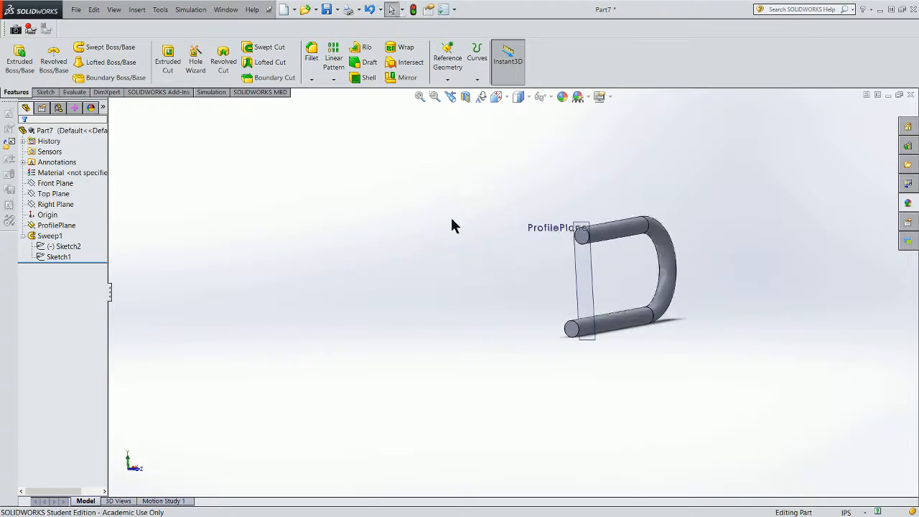
right_click(63, 247)
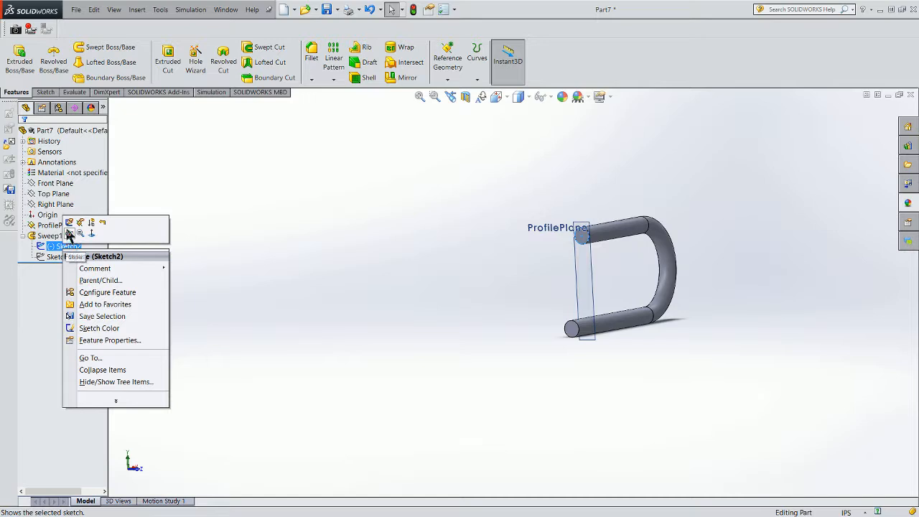
left_click(71, 220)
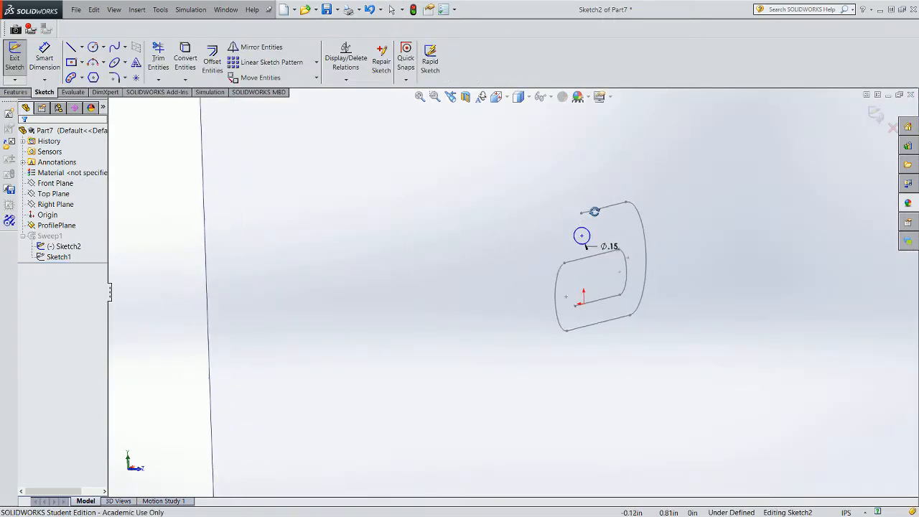
scroll(595, 216, "down", 4)
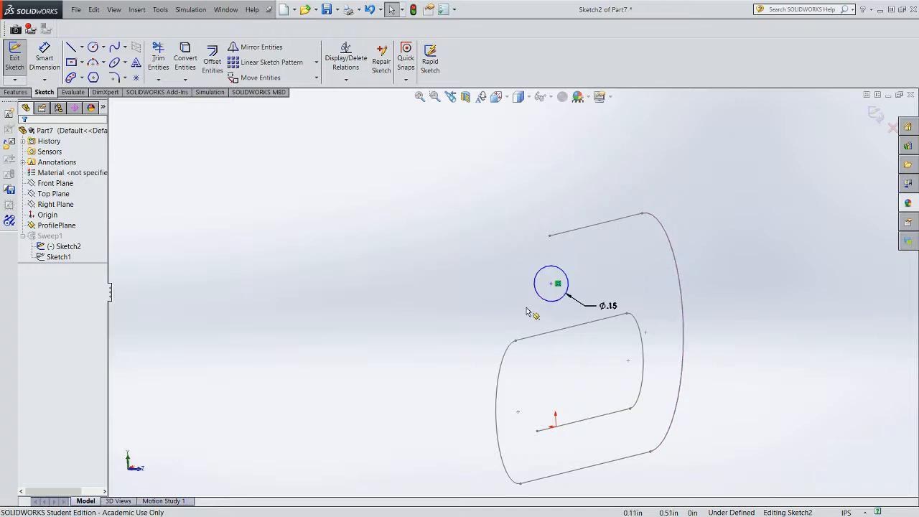
left_click(676, 271)
scroll(557, 283, "down", 1)
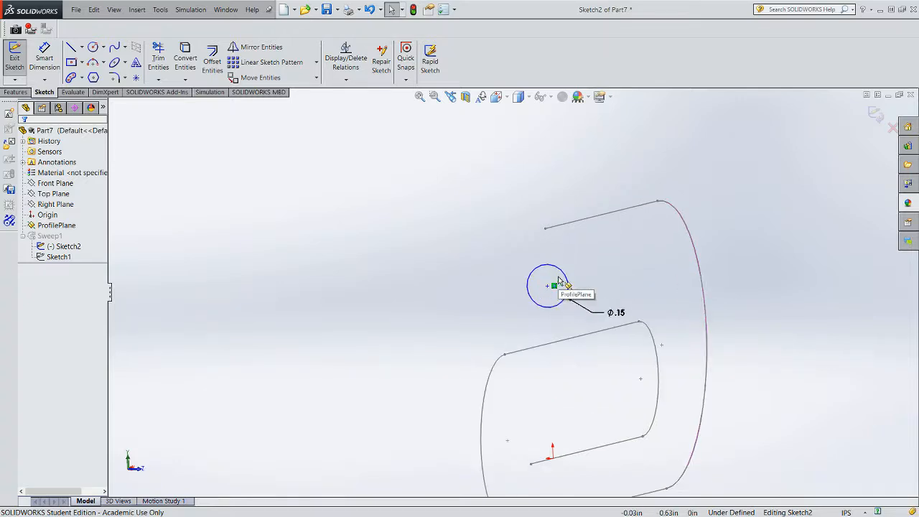
left_click(548, 286)
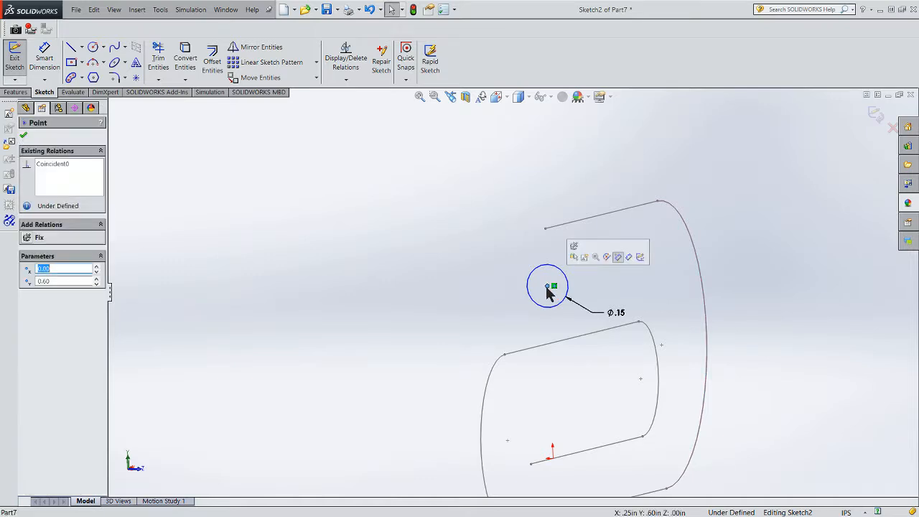
left_click(546, 229, "ctrl")
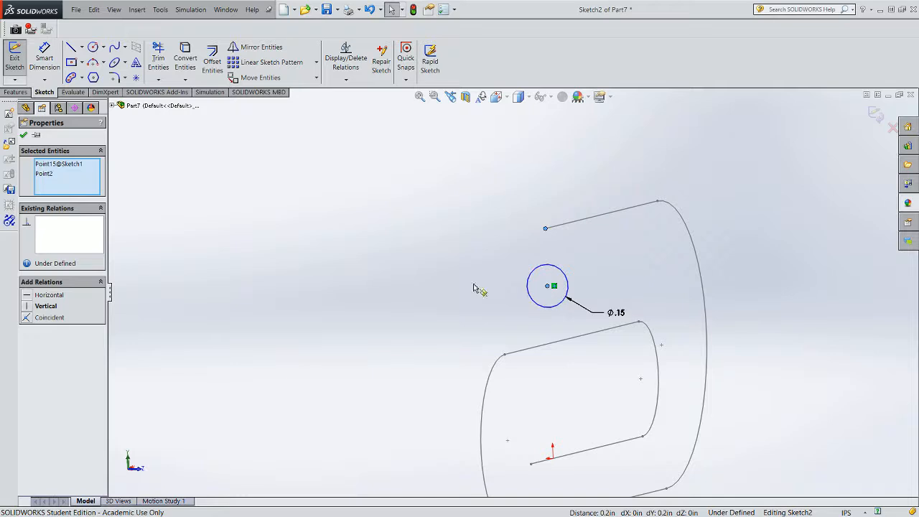
left_click(32, 318)
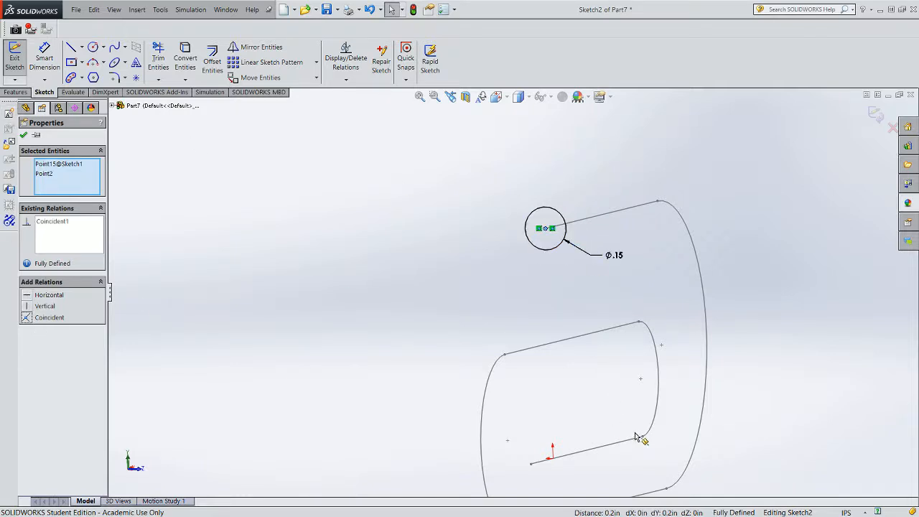
Step: Accept the circle's coincident relation and exit the profile sketch to rebuild the sweep
left_click(24, 134)
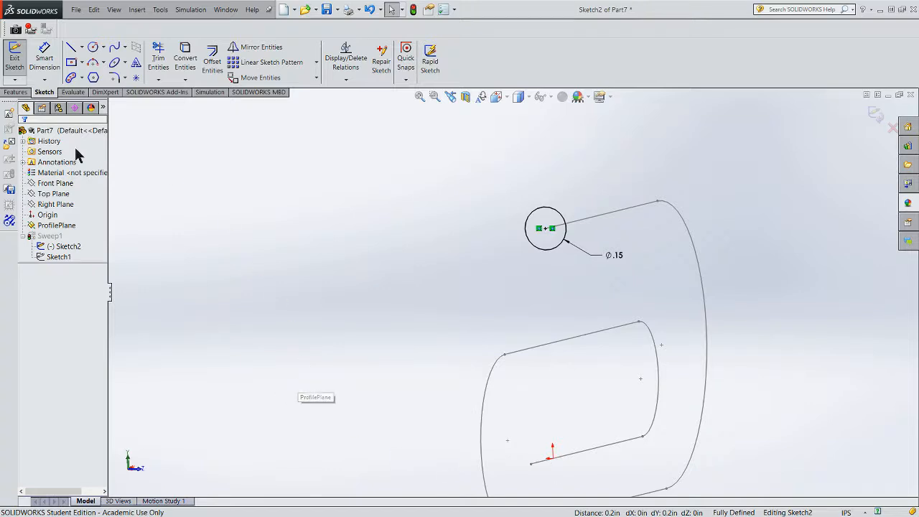
left_click(20, 65)
scroll(505, 214, "up", 4)
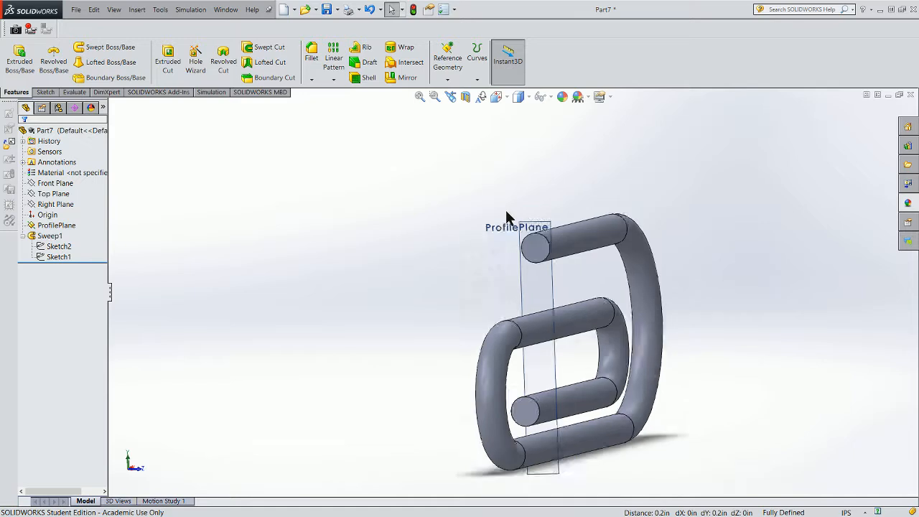
middle_click_drag(503, 222, 388, 237)
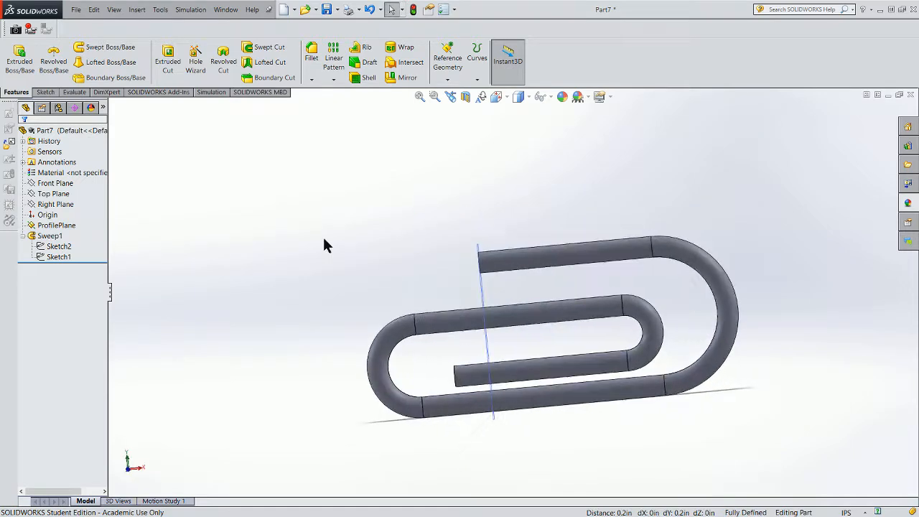
Step: Edit the sweep's path sketch to set the outer left arc's radius to 4 in, and rebuild the part
left_click(54, 257)
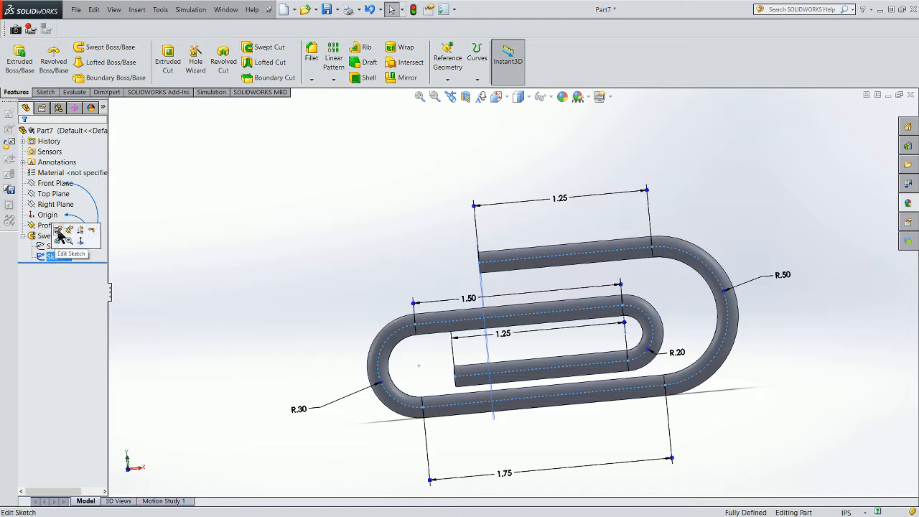
left_click(59, 230)
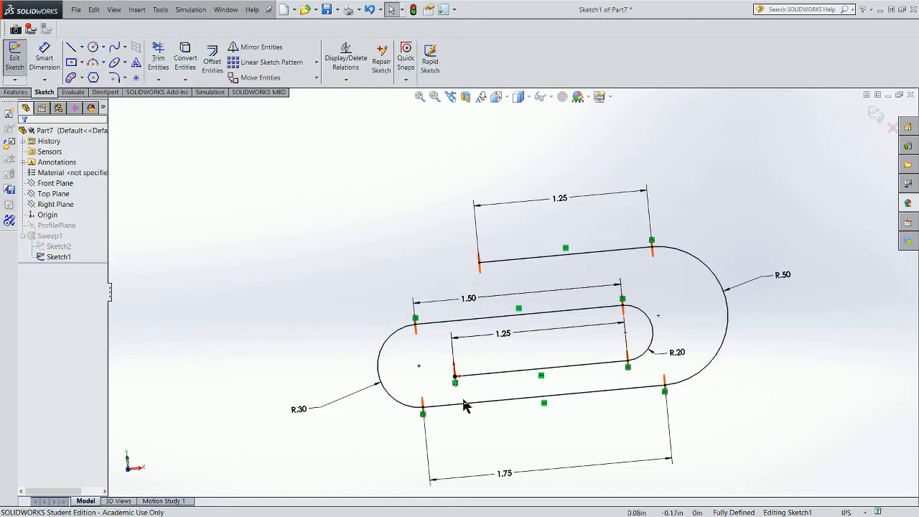
double_click(299, 408)
type("4")
key("Return")
scroll(470, 294, "up", 5)
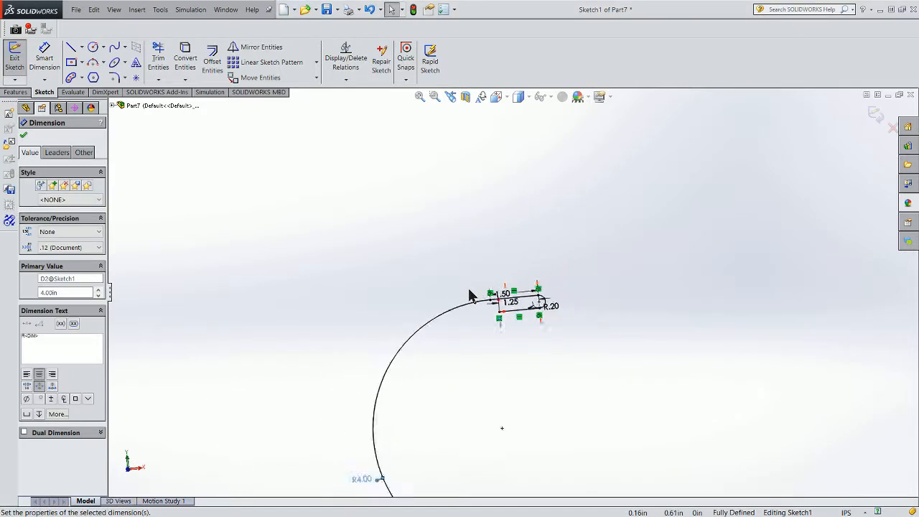
scroll(467, 289, "down", 3)
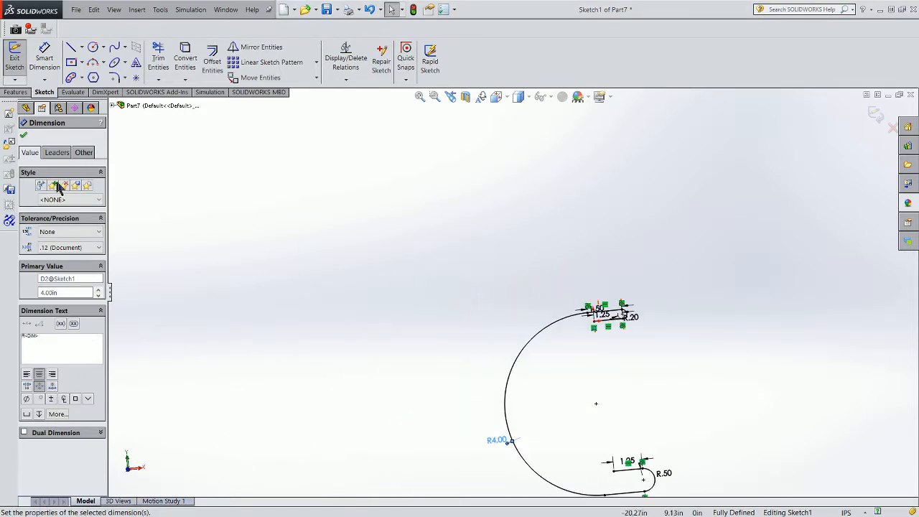
left_click(24, 136)
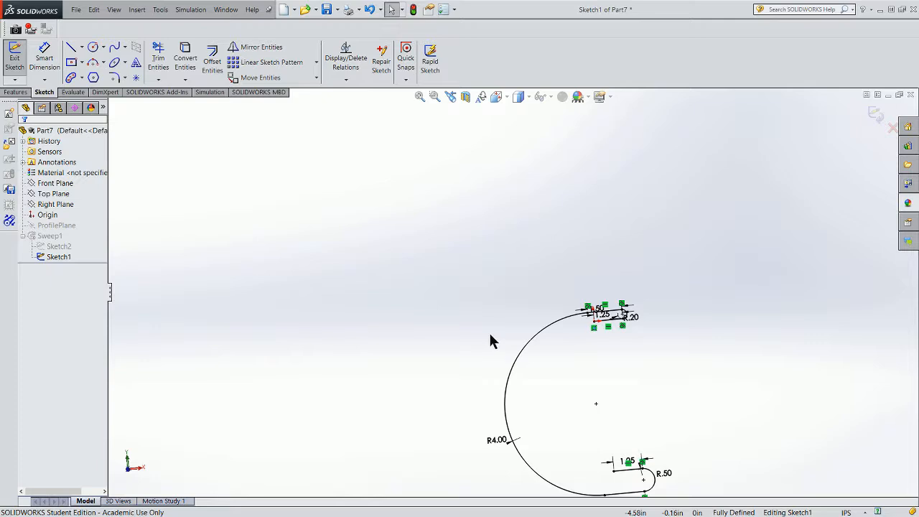
left_click(14, 58)
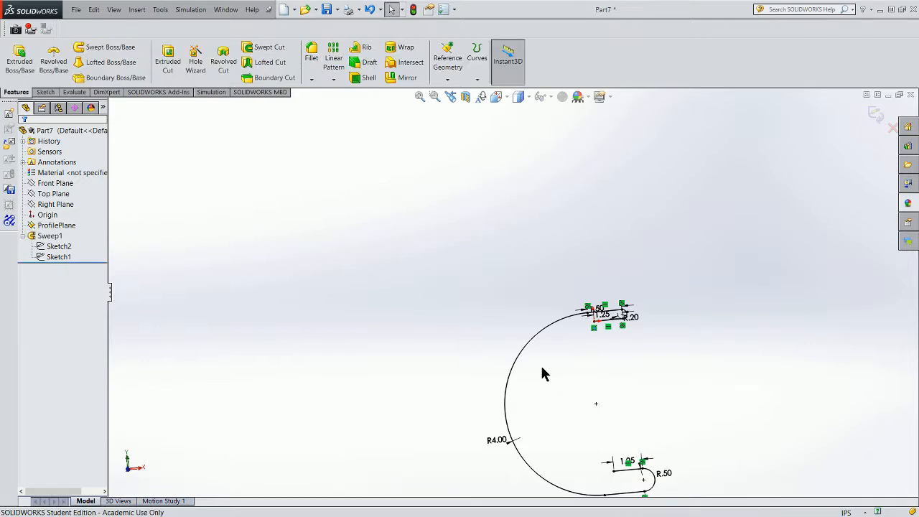
middle_click_drag(457, 358, 528, 370)
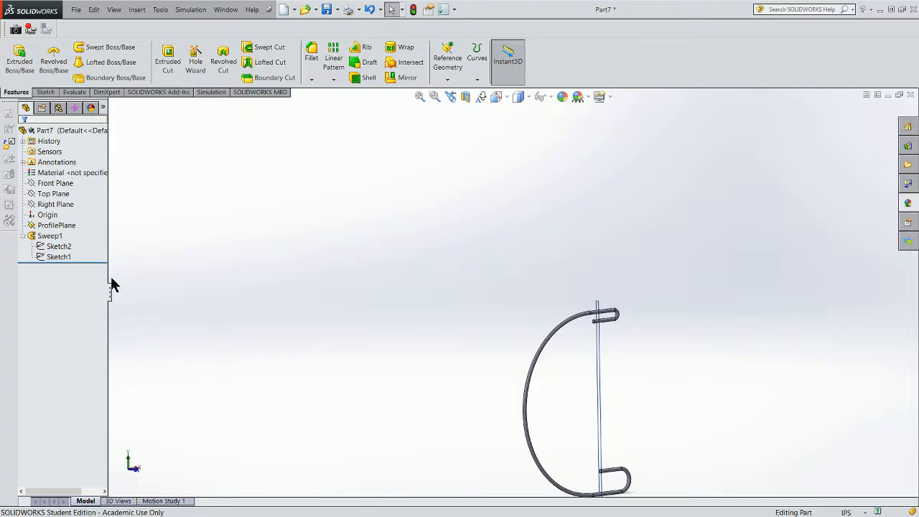
Step: Edit the path sketch again to set the outer left arc's radius to 0.3 in, and rebuild the part
left_click(42, 257)
left_click(50, 233)
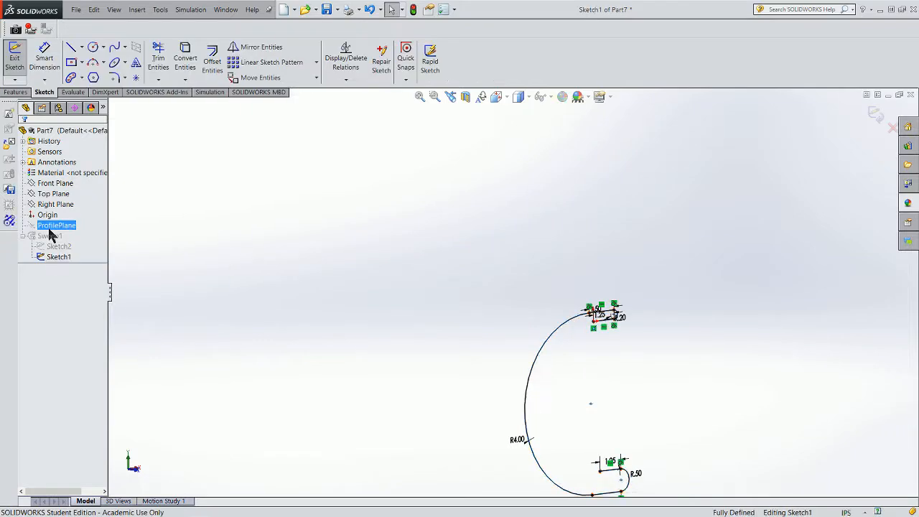
left_click(58, 256)
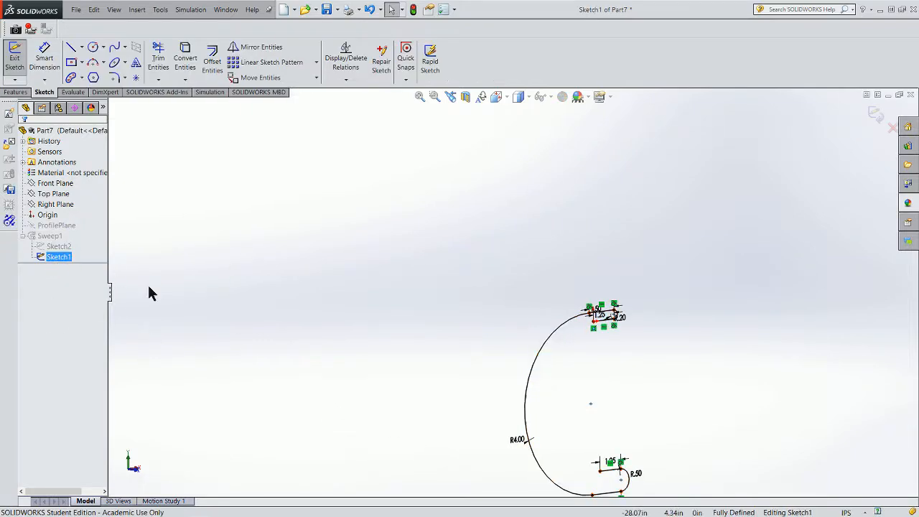
double_click(517, 440)
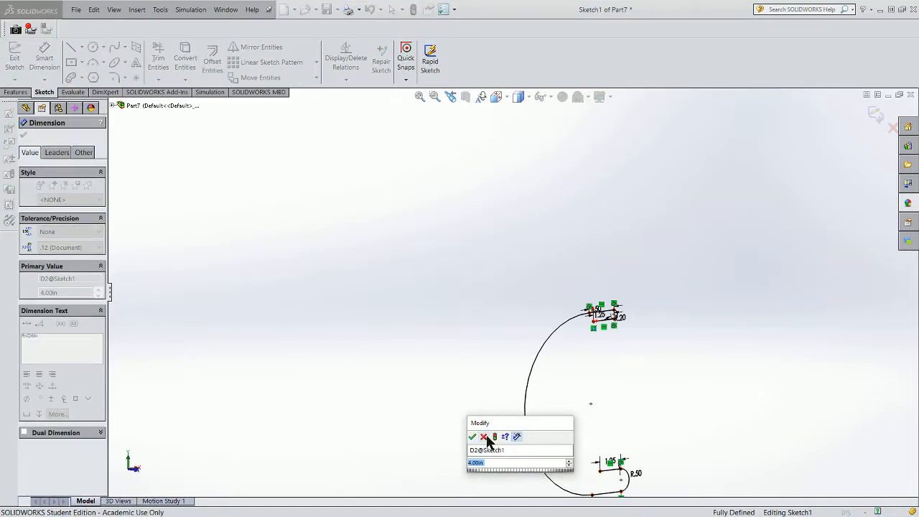
type("4")
key("BackSpace")
type("3")
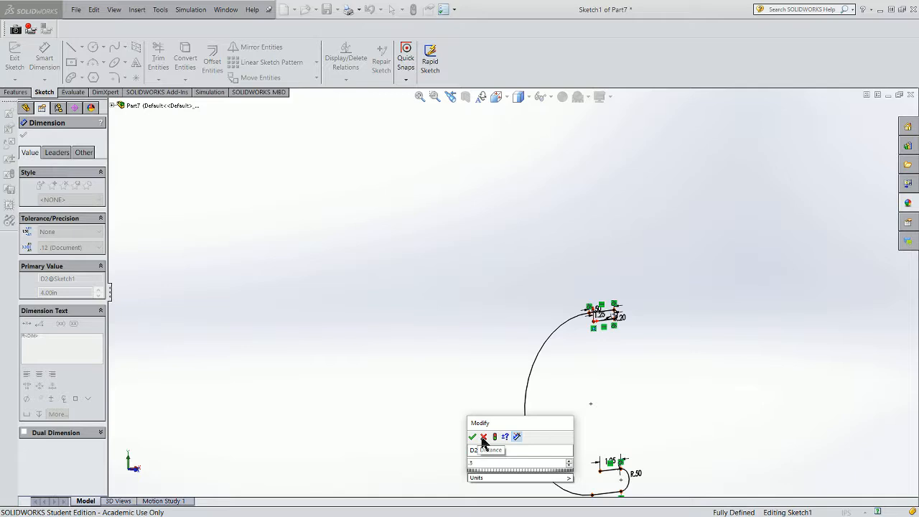
key("Return")
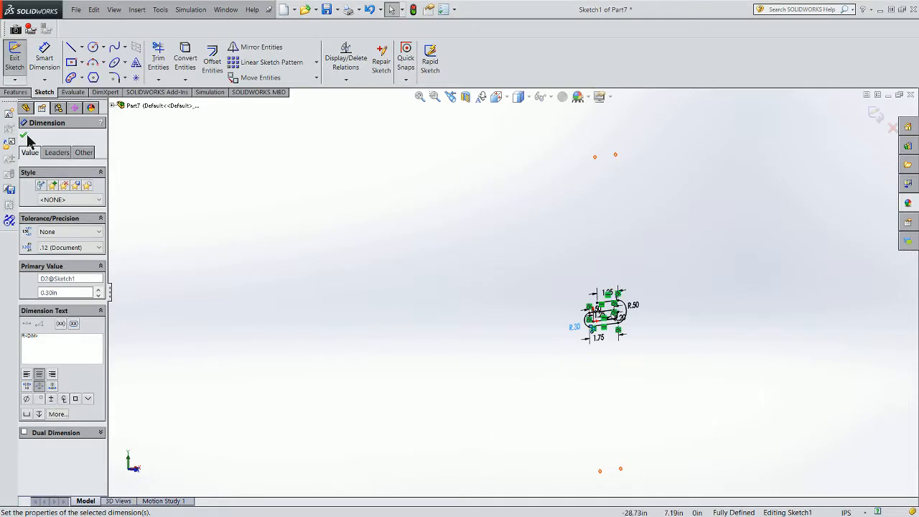
left_click(25, 136)
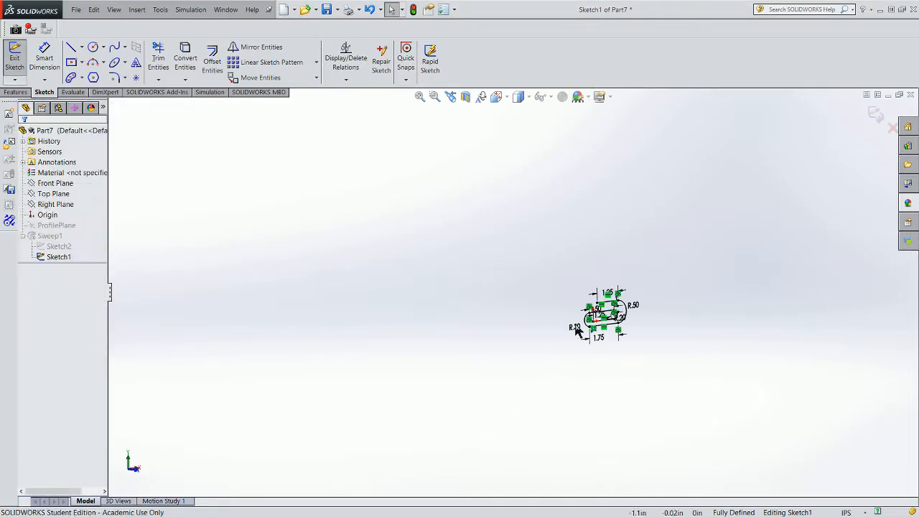
left_click(14, 57)
scroll(626, 321, "down", 3)
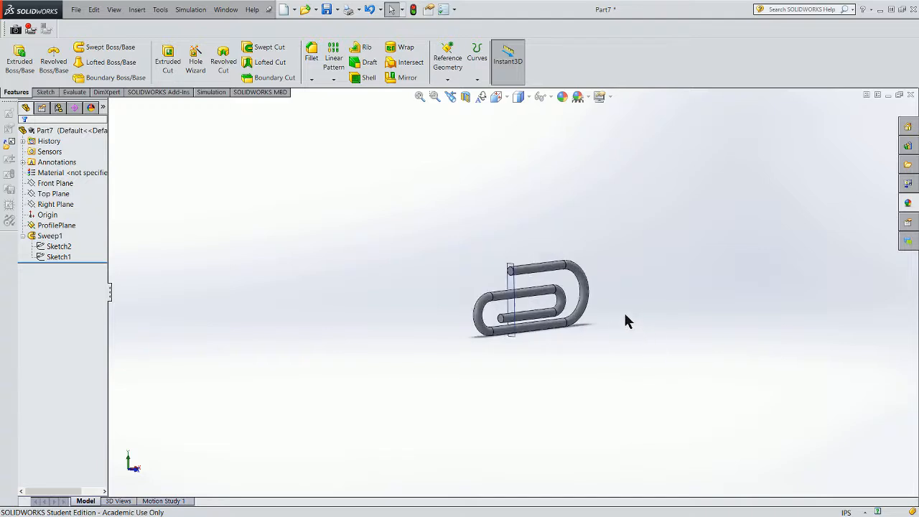
middle_click_drag(603, 298, 553, 273)
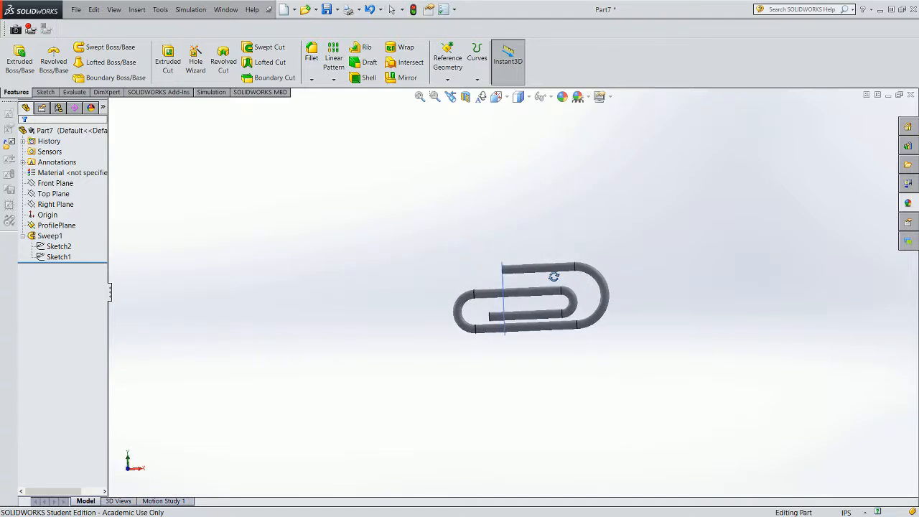
Step: Edit the path sketch to set the large outer right arc's radius to 0.4 in, and rebuild the part
left_click(47, 257)
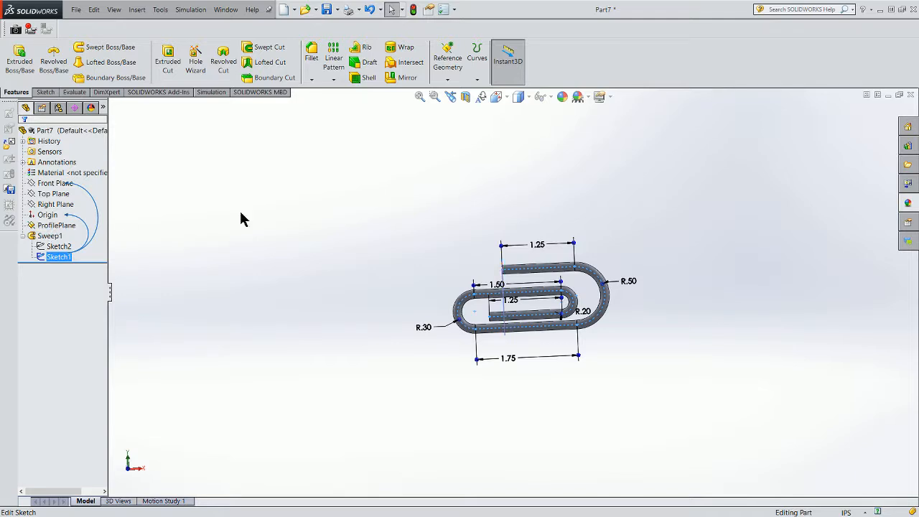
left_click(51, 247, "ctrl")
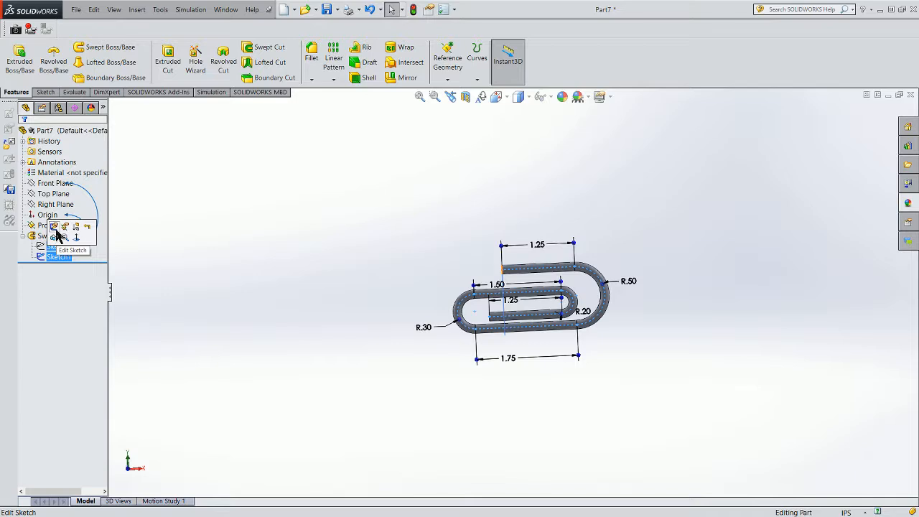
left_click(50, 232)
double_click(629, 283)
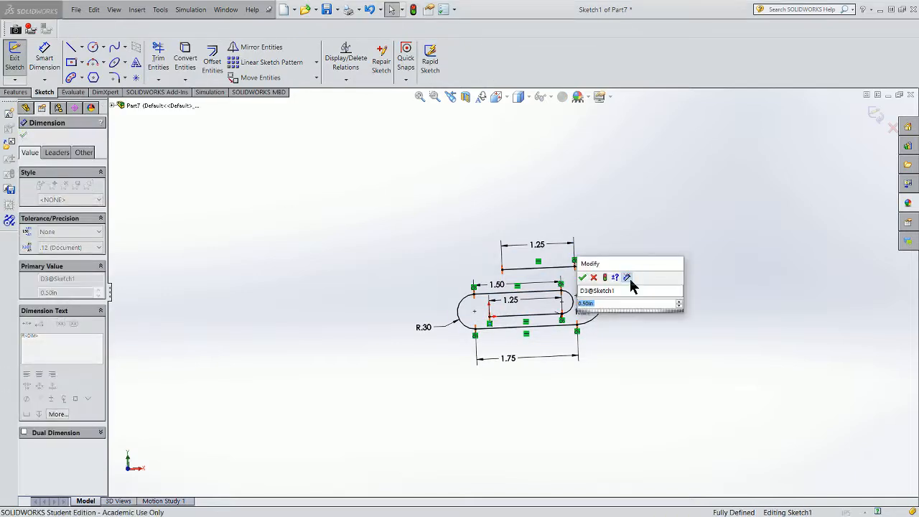
type(".4")
key("Return")
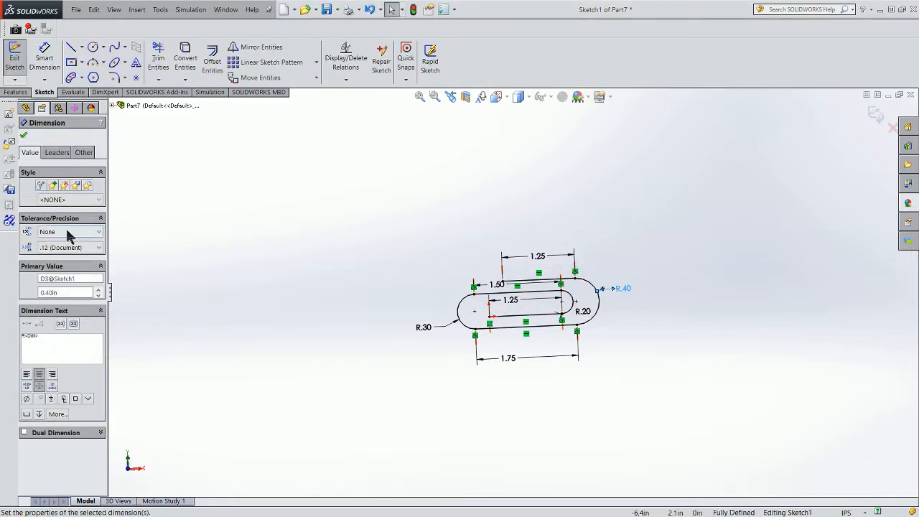
left_click(23, 135)
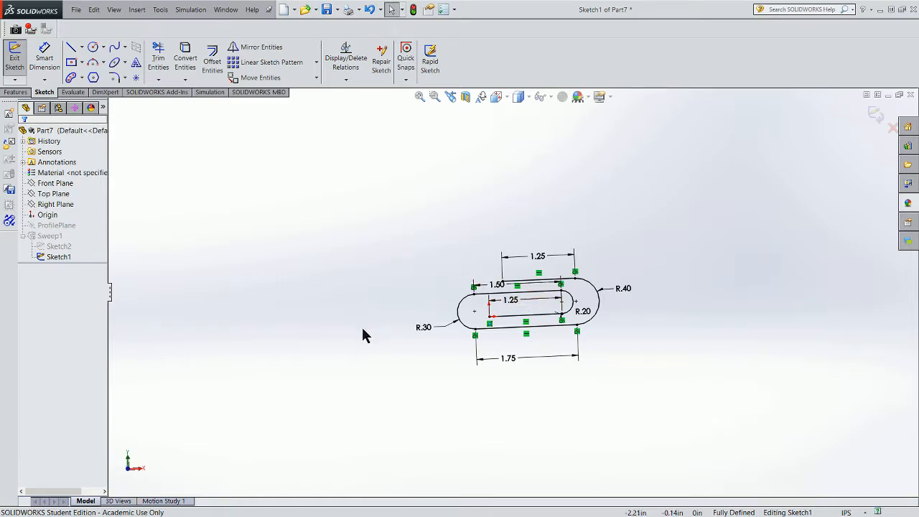
left_click(16, 59)
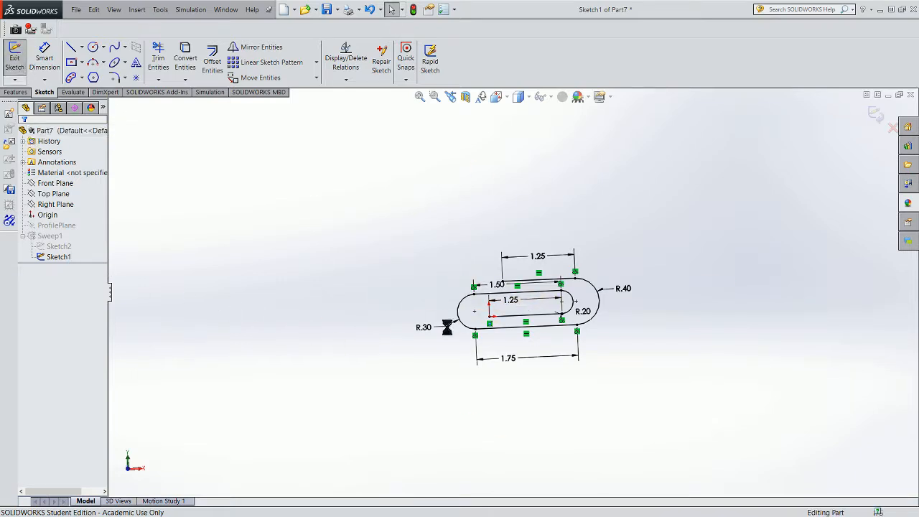
Step: Examine the rebuilt paper clip around its upper free end, where the profile lies on ProfilePlane
middle_click_drag(387, 300, 442, 302)
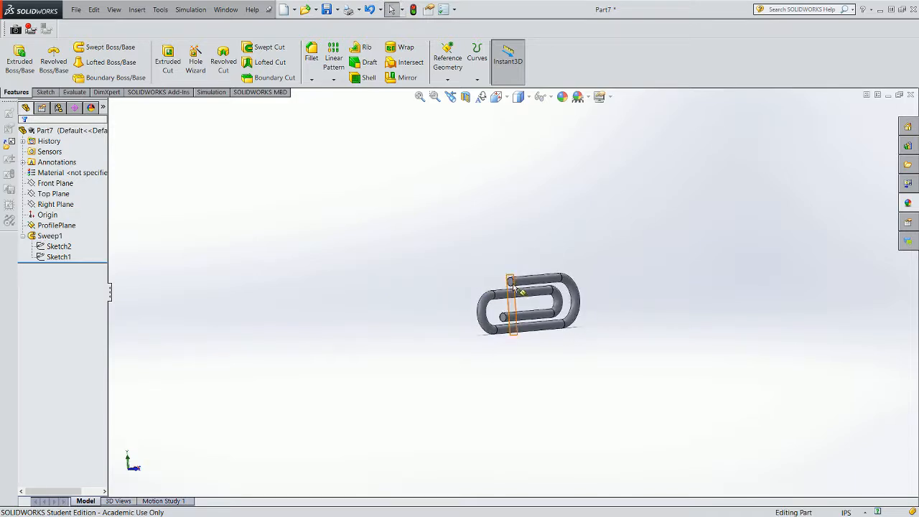
scroll(510, 281, "down", 8)
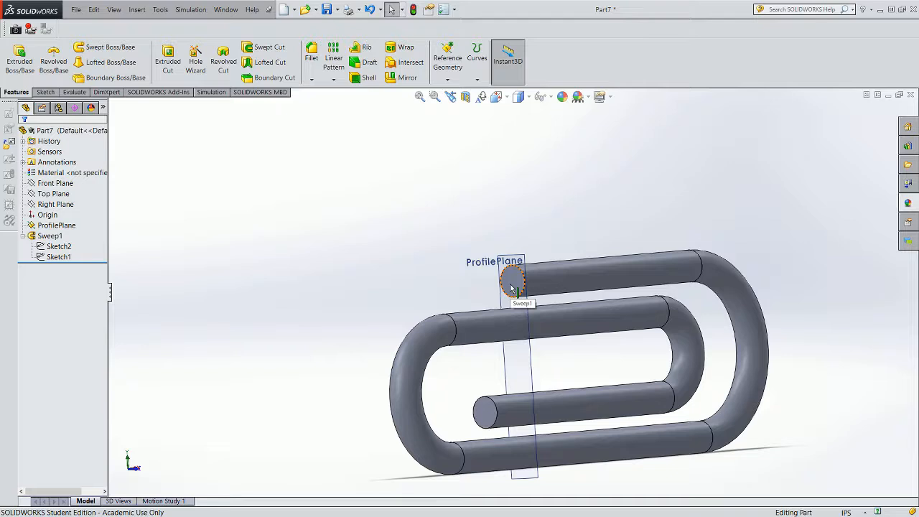
scroll(511, 288, "up", 5)
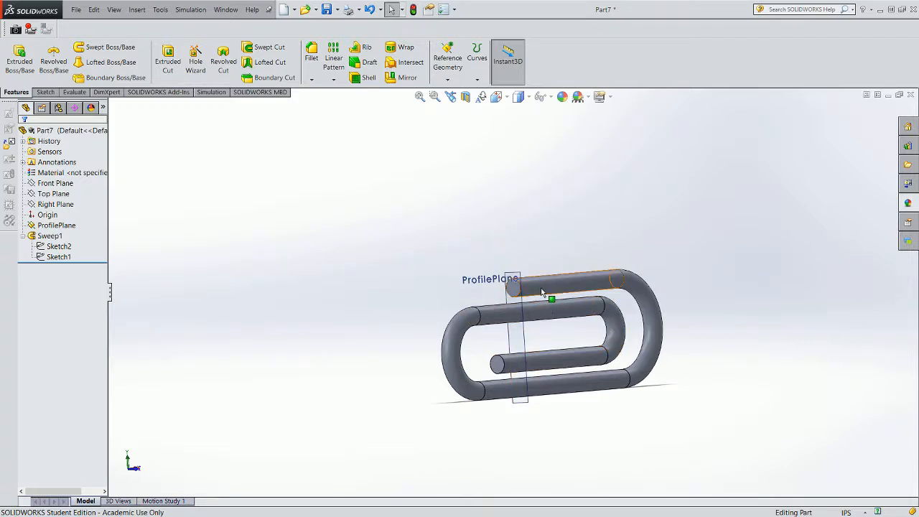
scroll(540, 293, "up", 3)
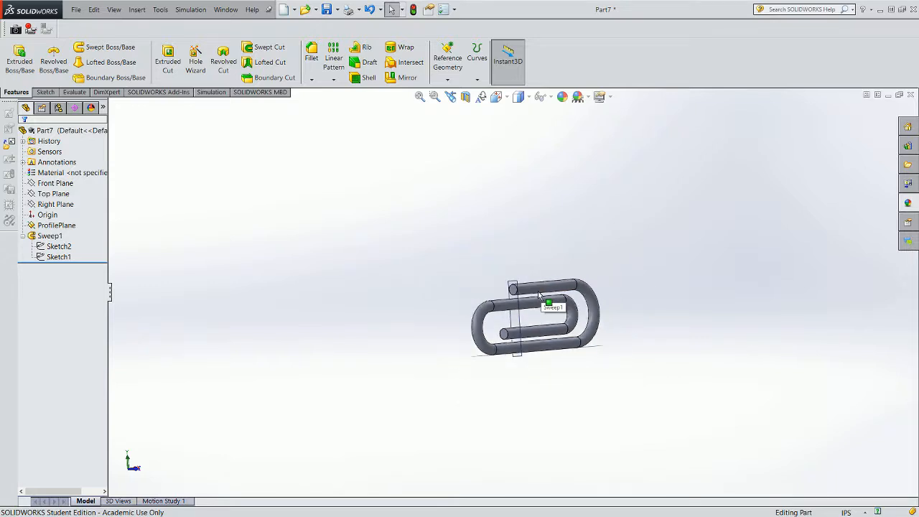
left_click(540, 293)
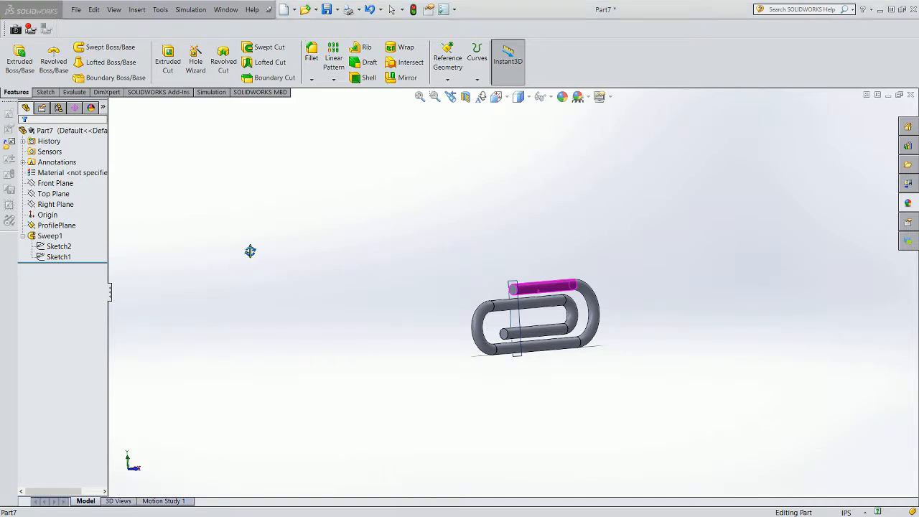
left_click(245, 252)
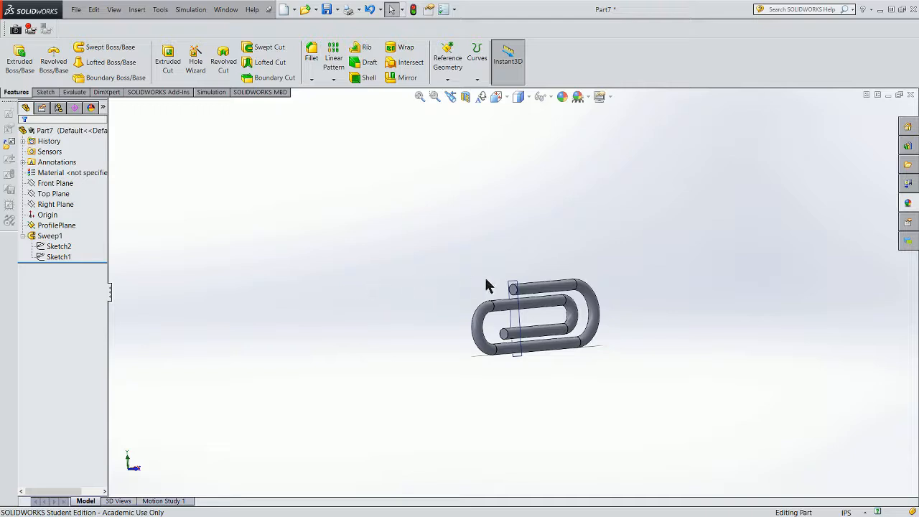
scroll(502, 282, "down", 1)
scroll(506, 287, "down", 2)
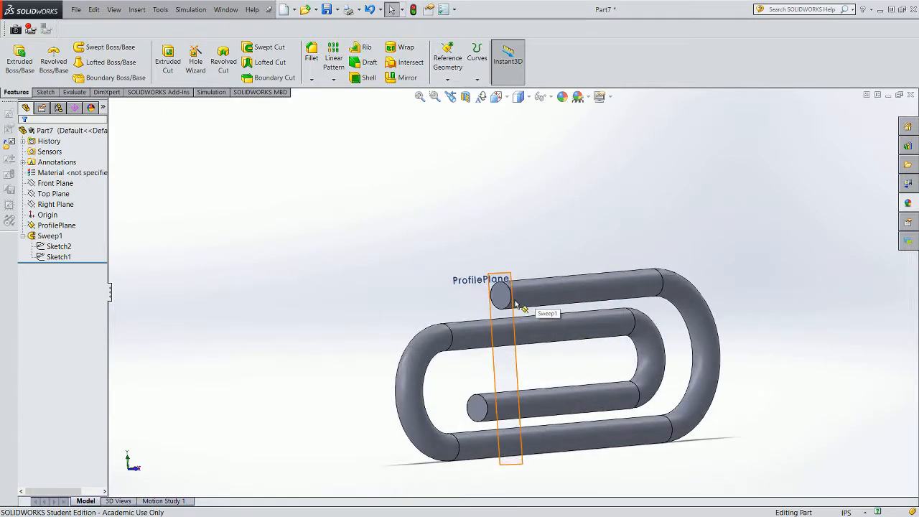